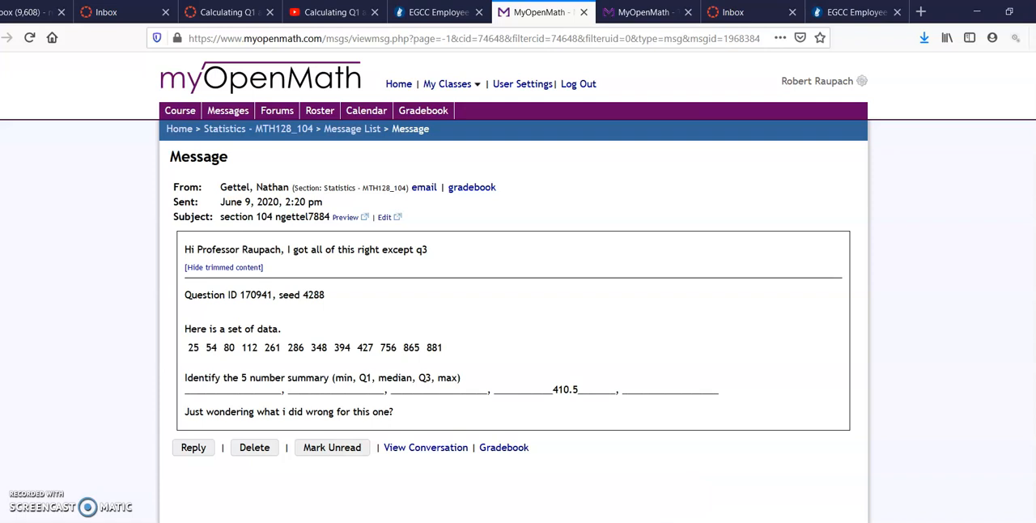
Compare the data set in the student's MyOpenMath message with the values in column C of the Excel workbook.
{"action": "key", "text": "alt+Tab"}
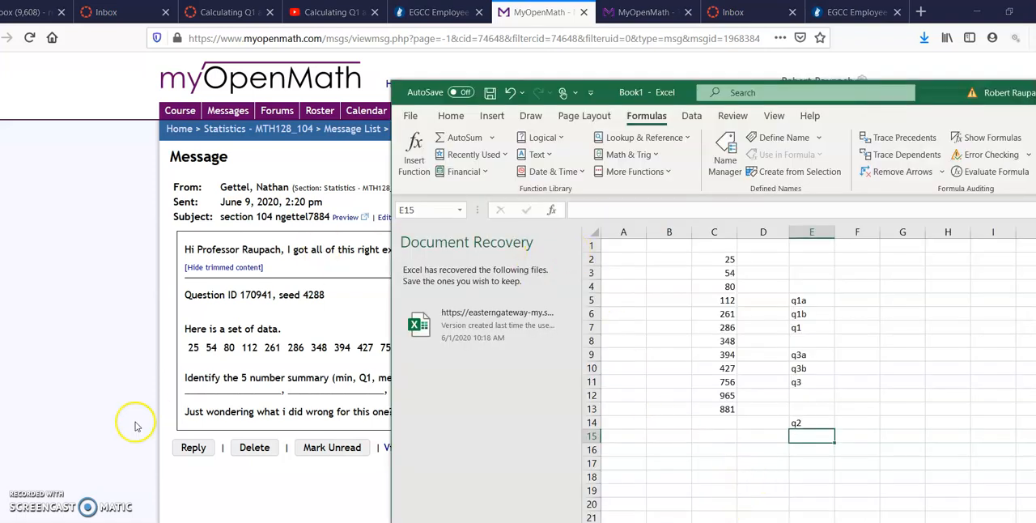
{"action": "left_click", "coordinate": [45, 420]}
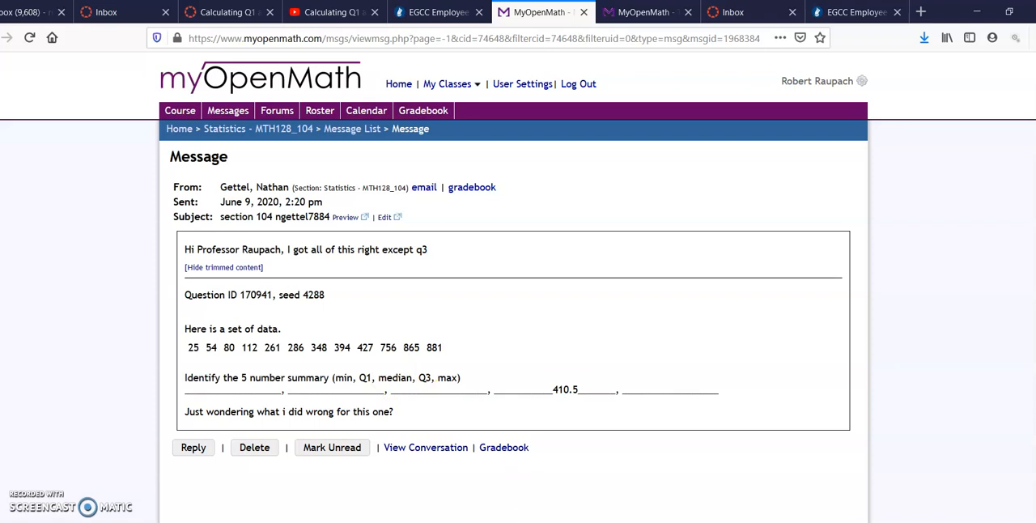
{"action": "mouse_move", "coordinate": [615, 522]}
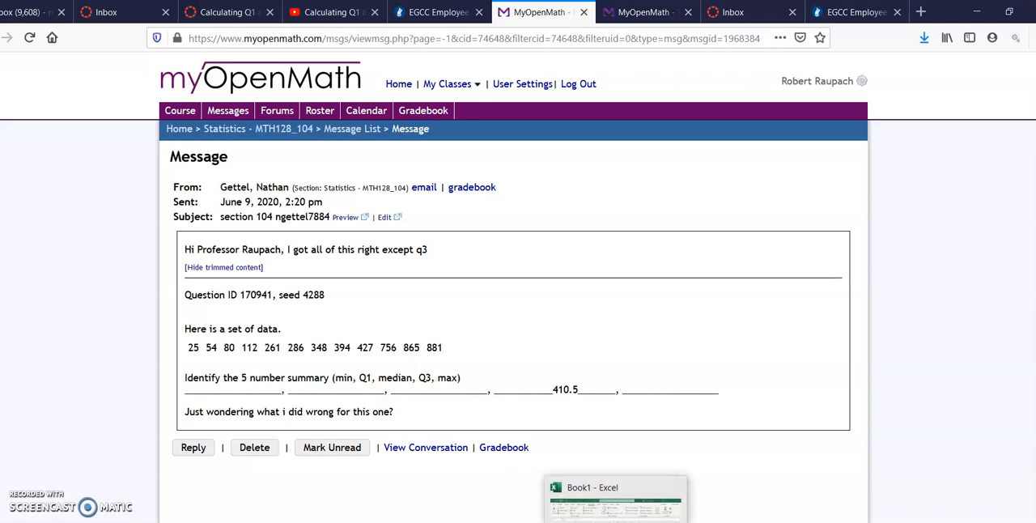
{"action": "left_click", "coordinate": [657, 503]}
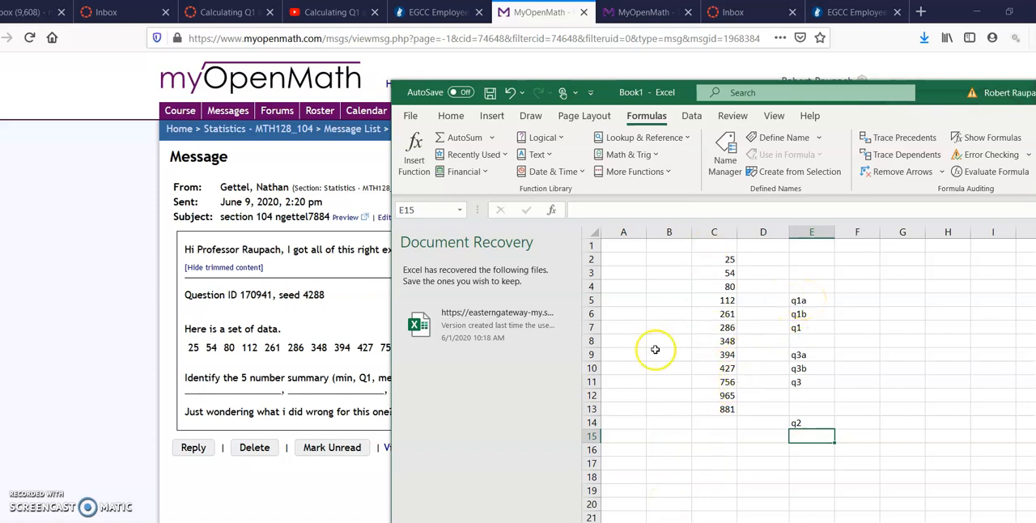
{"action": "left_click", "coordinate": [203, 363]}
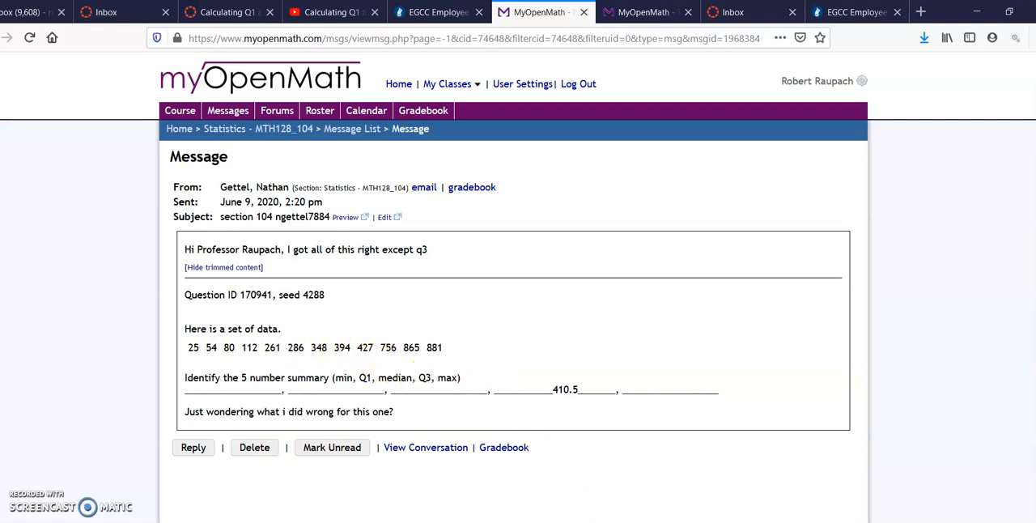
{"action": "left_click", "coordinate": [635, 522]}
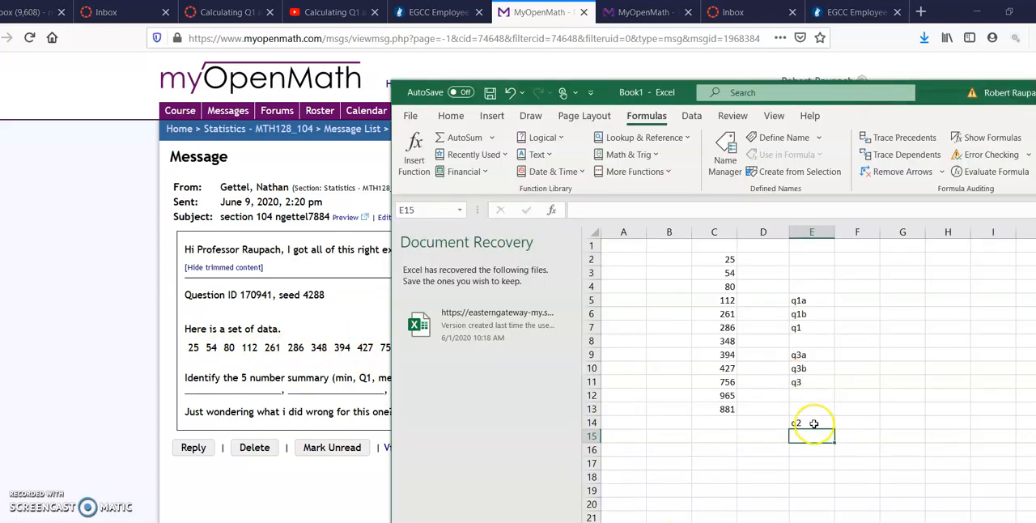
Review the labels q2, q1a, q1b, q1, q3a, q3b and q3 in column E of the worksheet.
{"action": "left_click", "coordinate": [814, 423]}
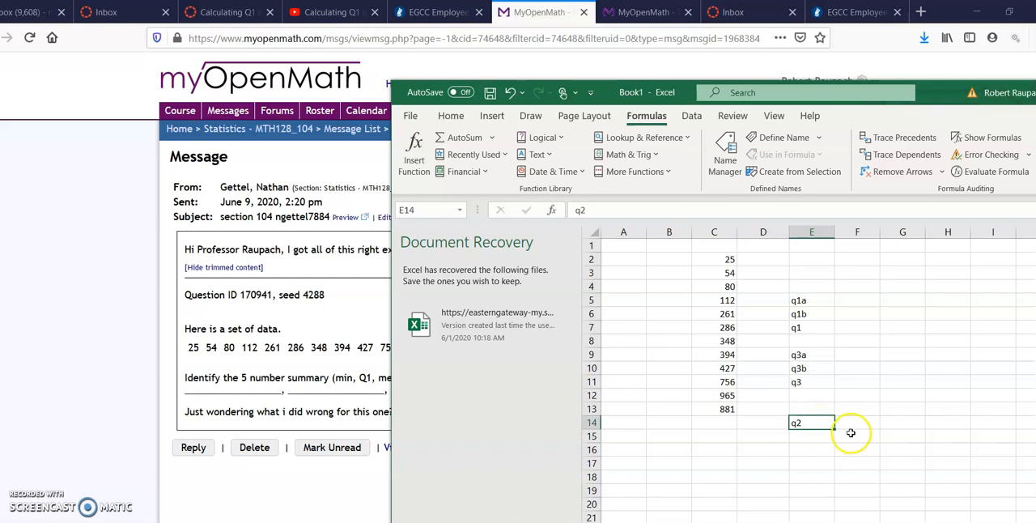
{"action": "left_click", "coordinate": [808, 300]}
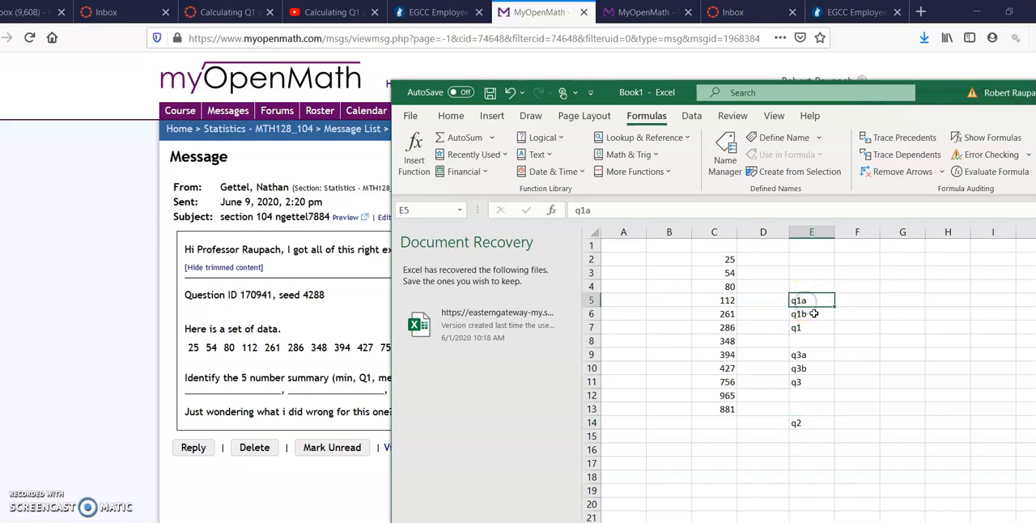
{"action": "left_click", "coordinate": [809, 315]}
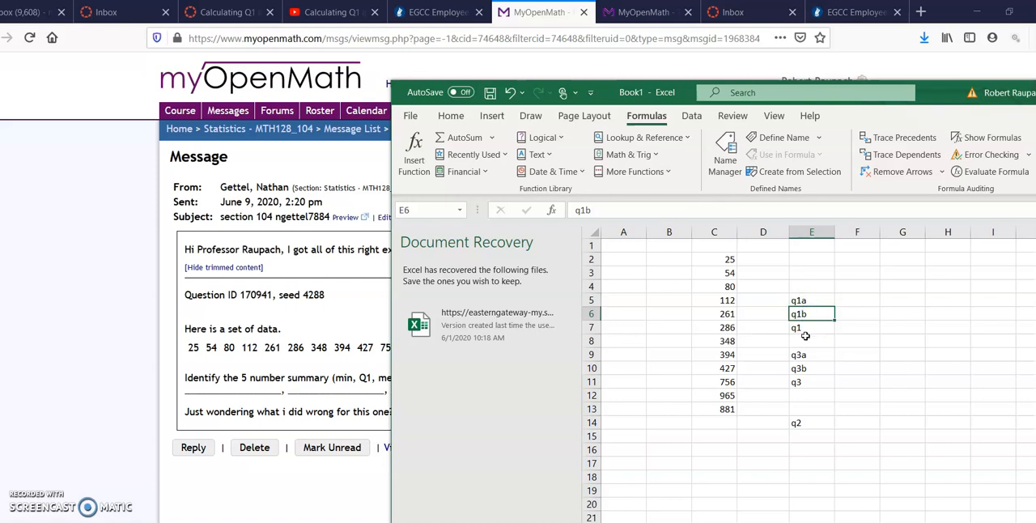
{"action": "left_click", "coordinate": [807, 329]}
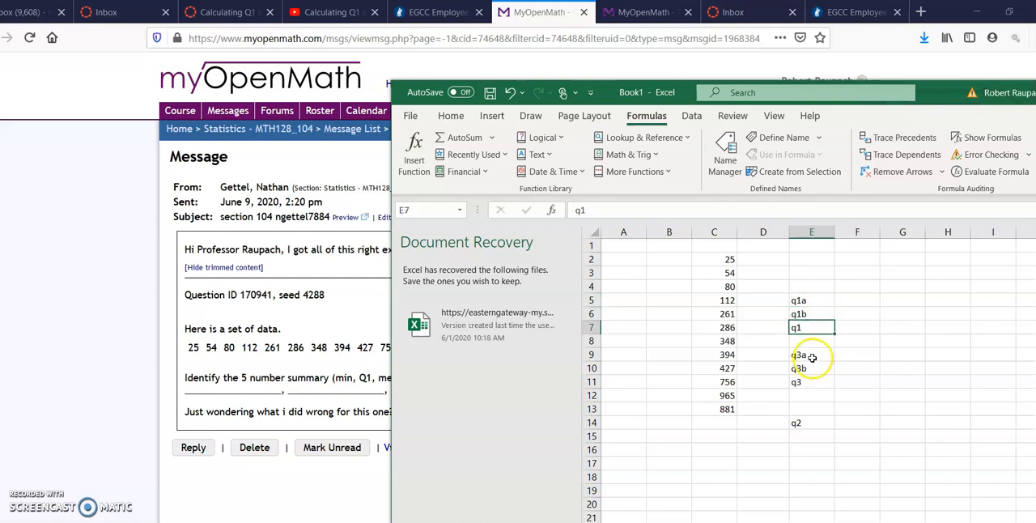
{"action": "left_click", "coordinate": [812, 356]}
{"action": "left_click", "coordinate": [808, 372]}
{"action": "left_click", "coordinate": [807, 383]}
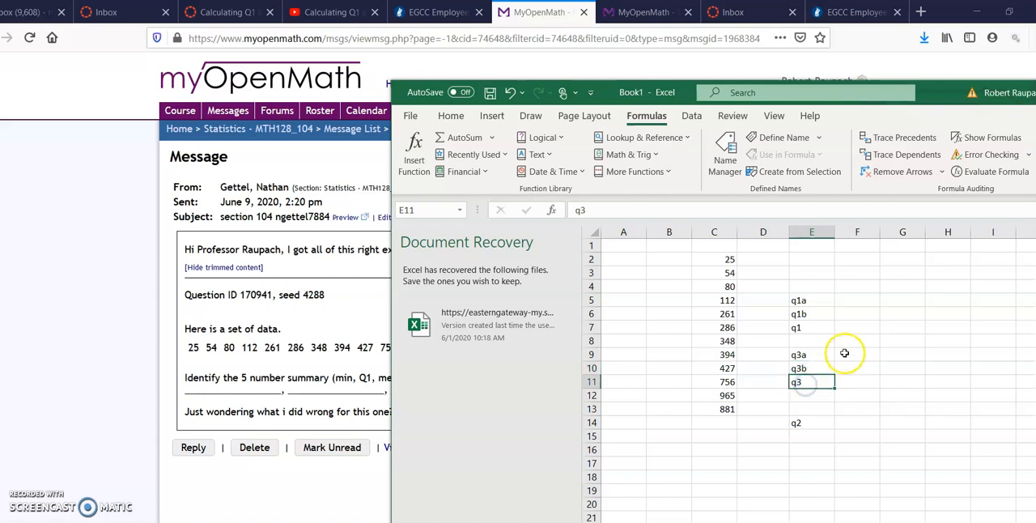
Calculate the exclusive first quartile beside q1a in F5 using QUARTILE.EXC with array C2:C13 and quart 1.
{"action": "left_click", "coordinate": [855, 298]}
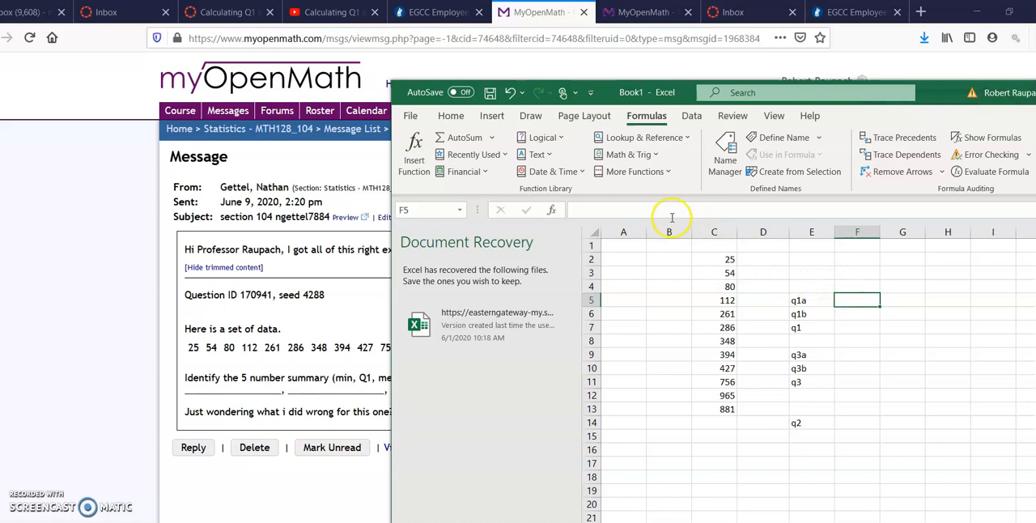
{"action": "left_click", "coordinate": [650, 174]}
{"action": "mouse_move", "coordinate": [640, 191]}
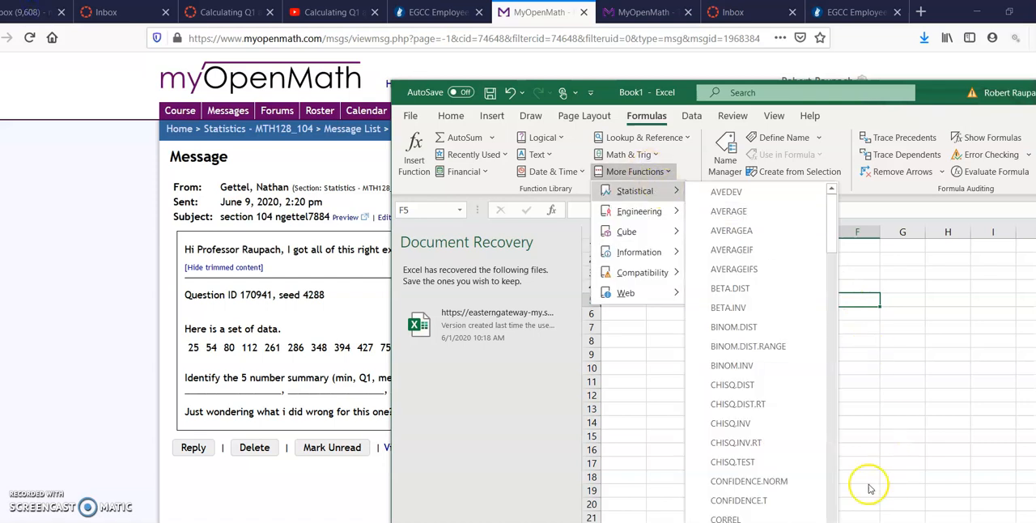
{"action": "left_click", "coordinate": [836, 492]}
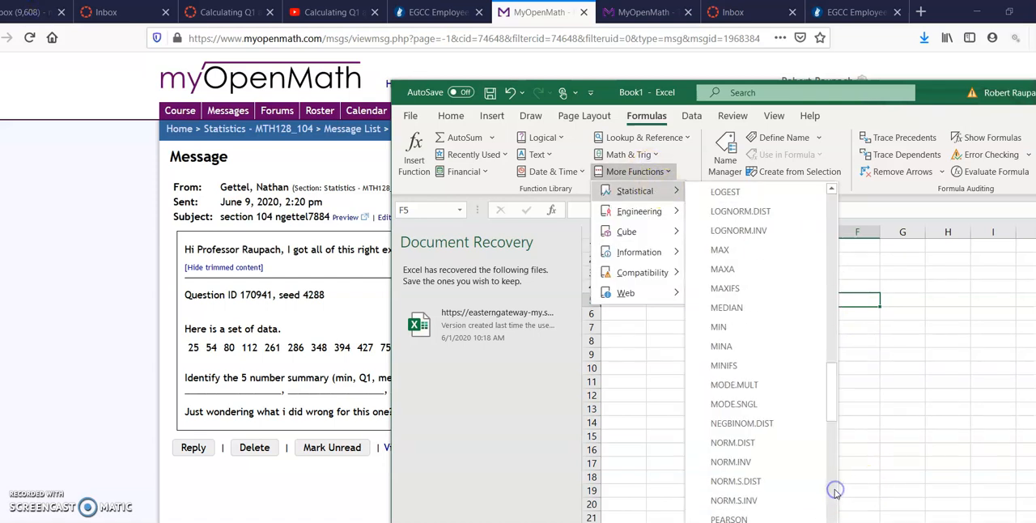
{"action": "left_click", "coordinate": [836, 493]}
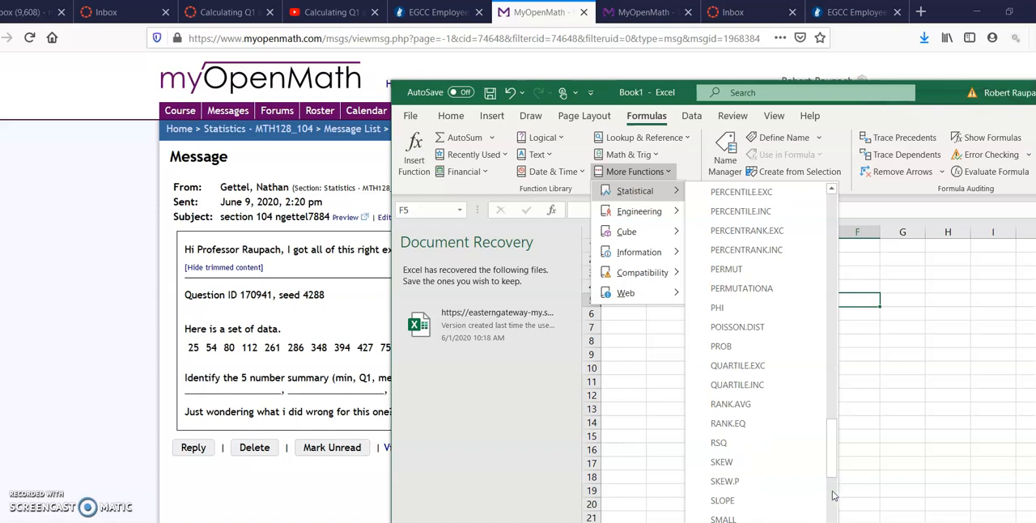
{"action": "left_click", "coordinate": [829, 408]}
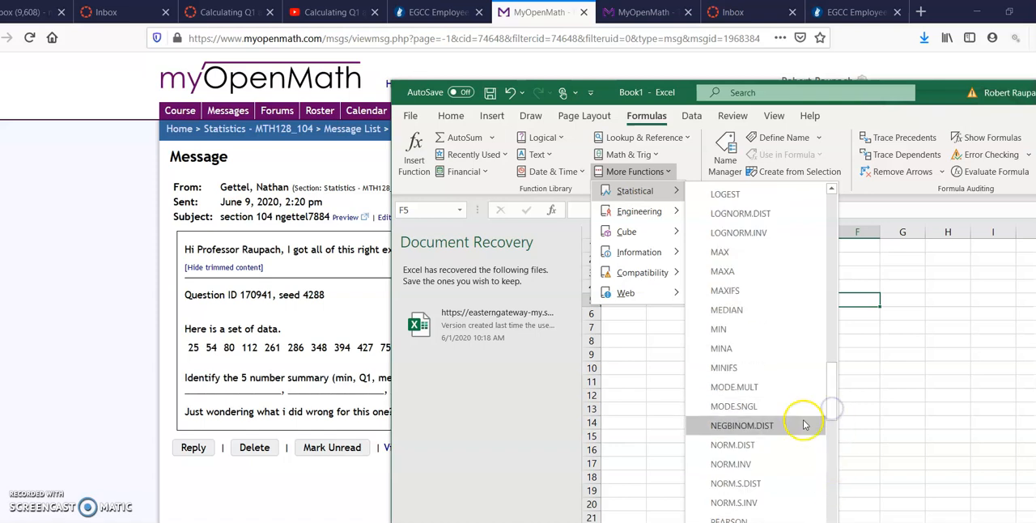
{"action": "left_click", "coordinate": [830, 474]}
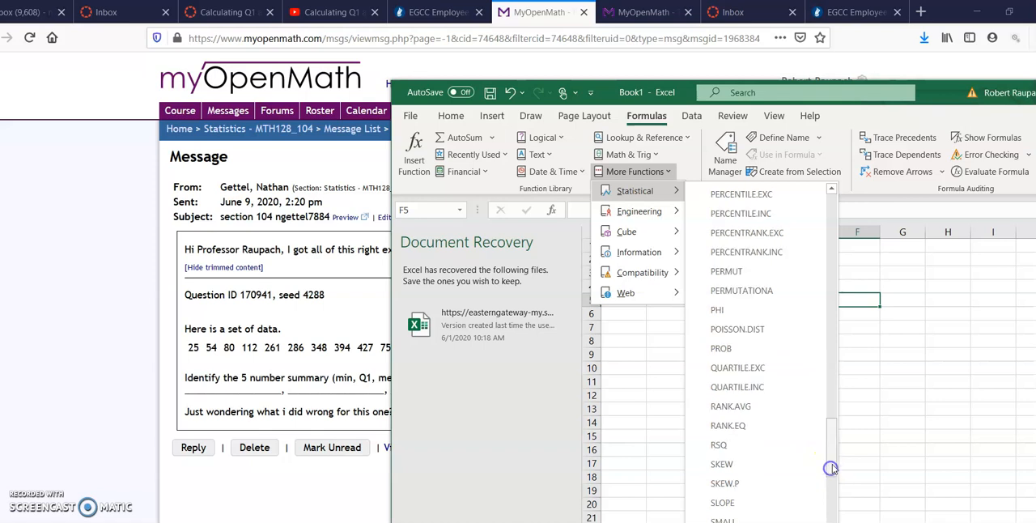
{"action": "left_click", "coordinate": [761, 369]}
{"action": "left_click_drag", "start_coordinate": [762, 397], "coordinate": [681, 439]}
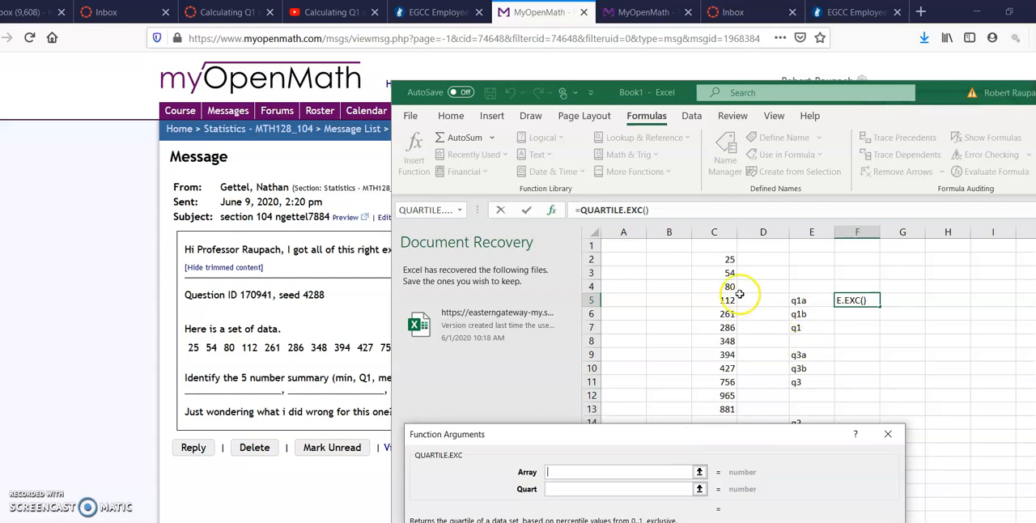
{"action": "left_click", "coordinate": [728, 261]}
{"action": "left_click_drag", "start_coordinate": [728, 261], "coordinate": [729, 409]}
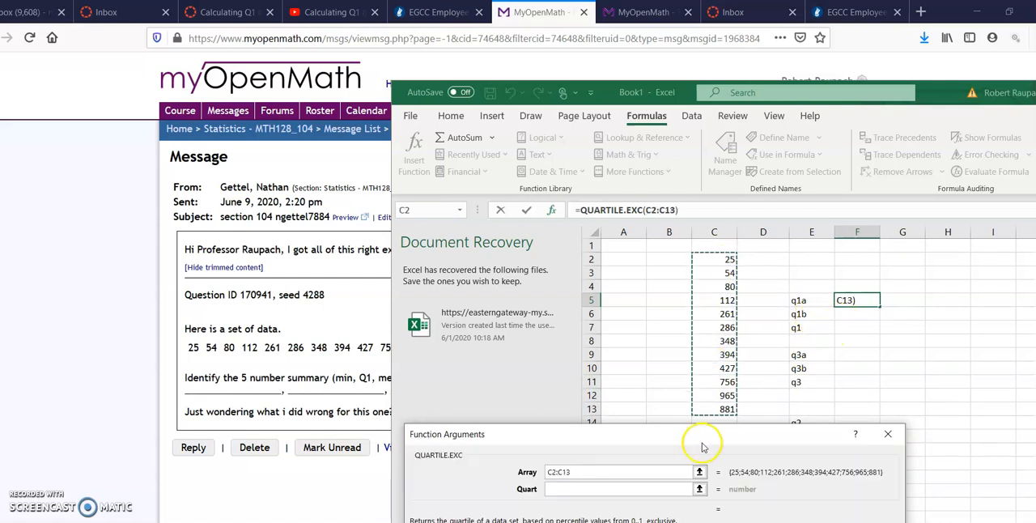
{"action": "left_click", "coordinate": [657, 489]}
{"action": "type", "text": "1"}
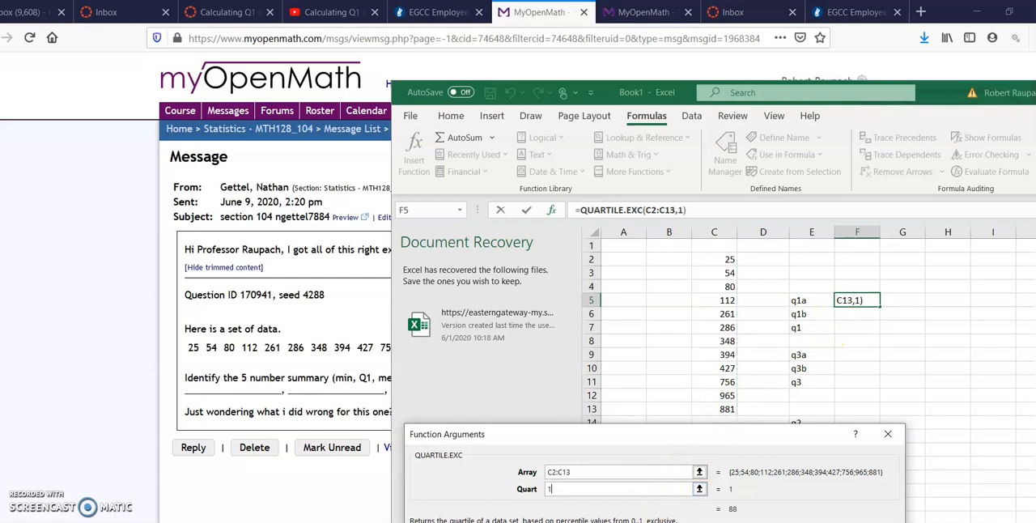
{"action": "key", "text": "Return"}
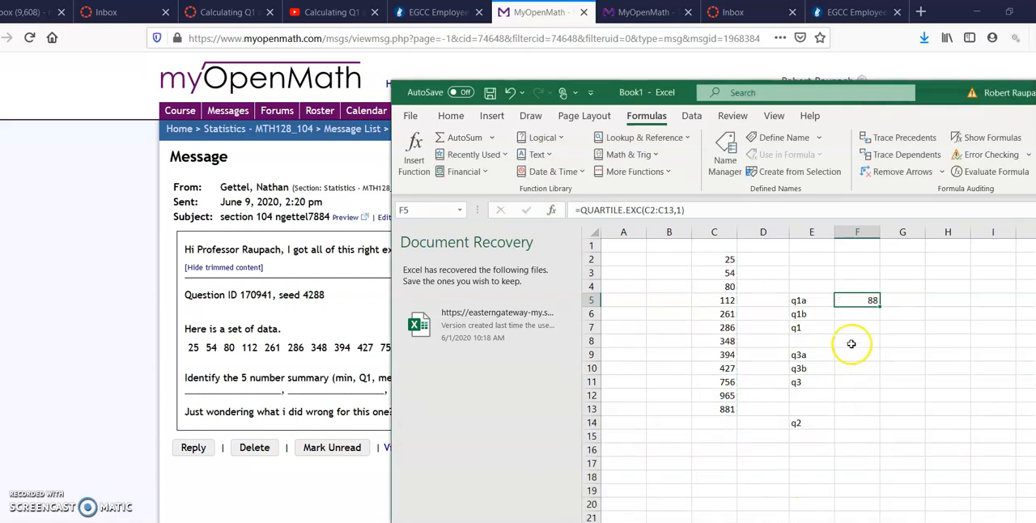
Calculate the inclusive first quartile beside q1b in F6 using QUARTILE.INC with array C2:C13 and quart 1.
{"action": "left_click", "coordinate": [861, 312]}
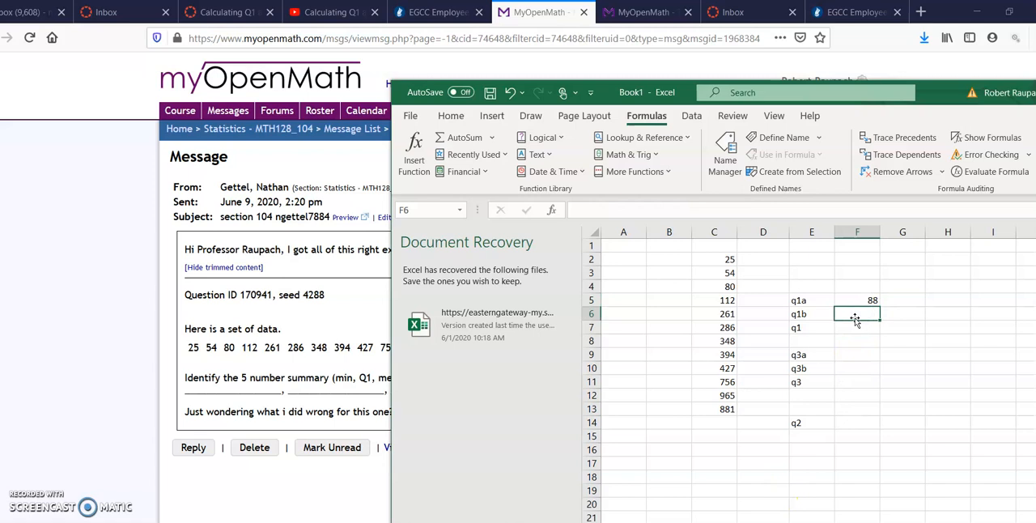
{"action": "left_click", "coordinate": [639, 171]}
{"action": "mouse_move", "coordinate": [672, 191]}
{"action": "left_click", "coordinate": [832, 345]}
{"action": "left_click", "coordinate": [831, 345]}
{"action": "left_click", "coordinate": [830, 411]}
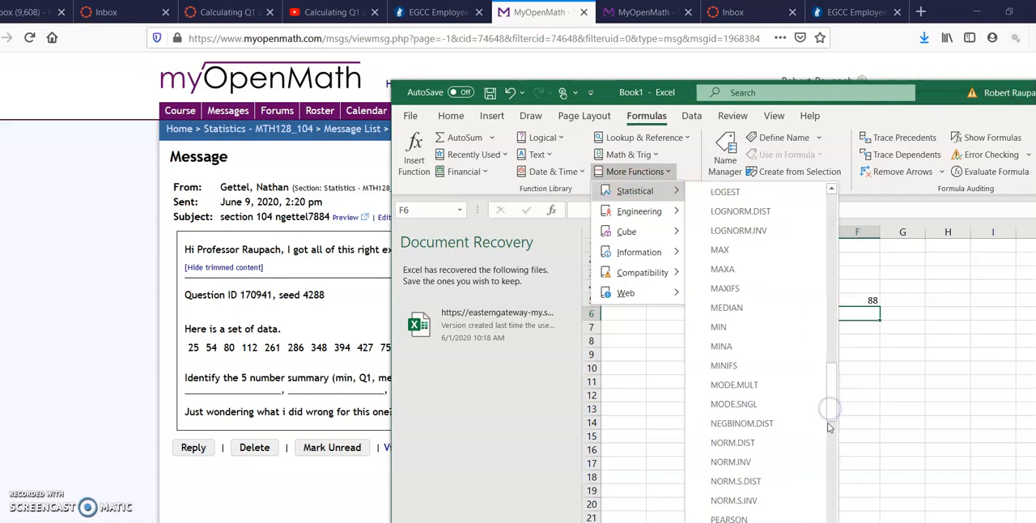
{"action": "left_click", "coordinate": [831, 457]}
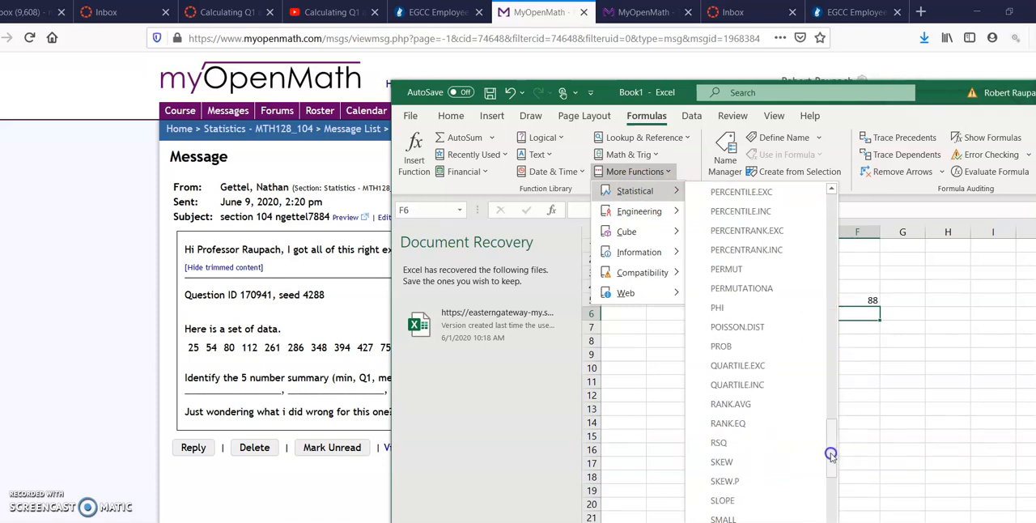
{"action": "left_click", "coordinate": [761, 390]}
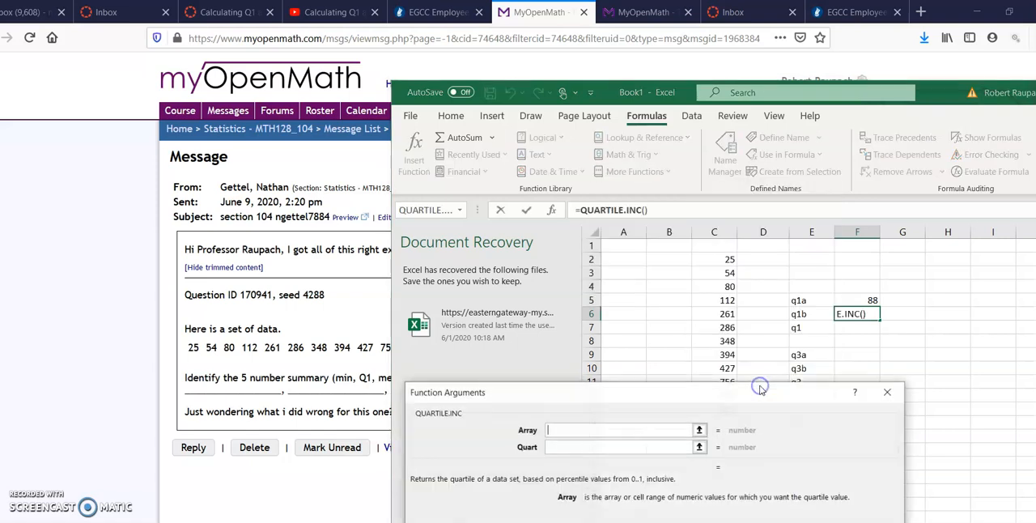
{"action": "left_click_drag", "start_coordinate": [691, 392], "coordinate": [642, 429]}
{"action": "left_click_drag", "start_coordinate": [727, 259], "coordinate": [714, 410]}
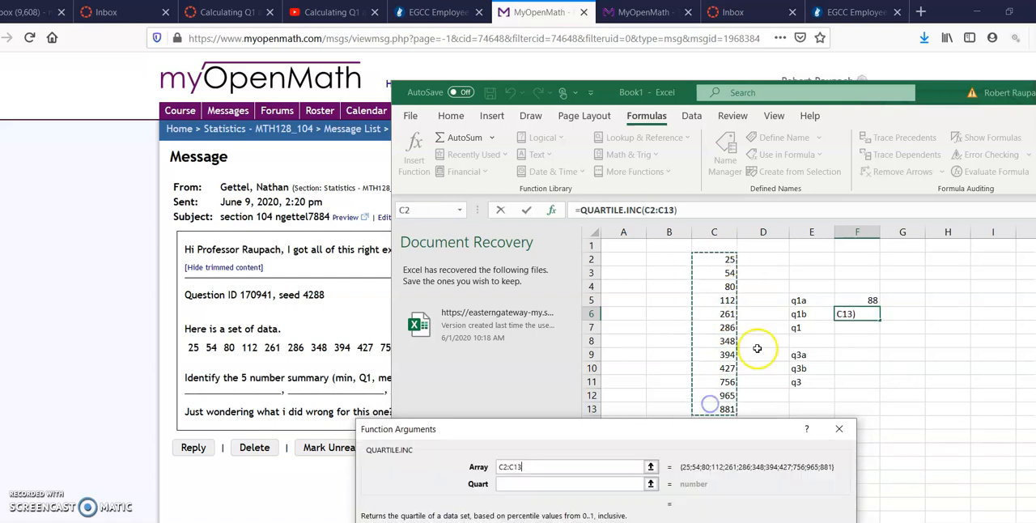
{"action": "left_click", "coordinate": [608, 482]}
{"action": "type", "text": "1"}
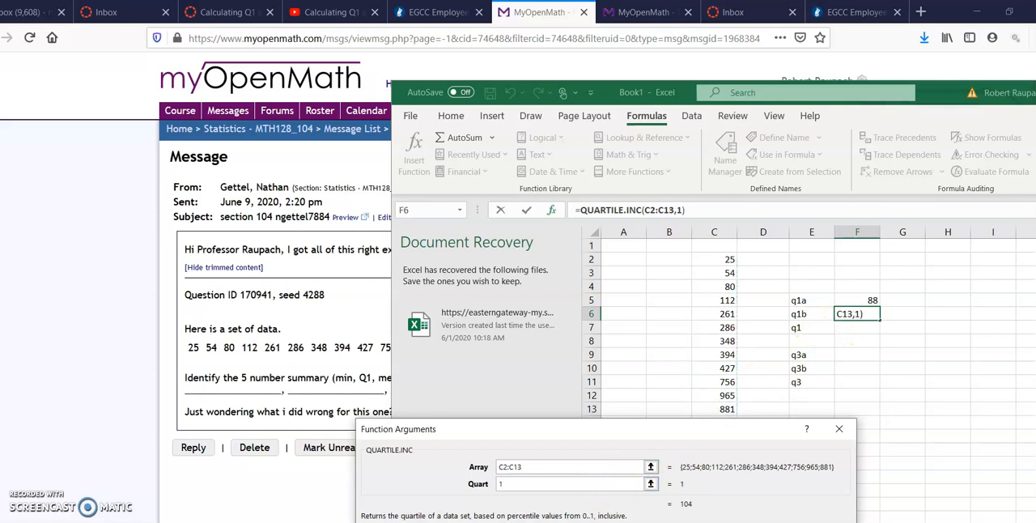
{"action": "key", "text": "Return"}
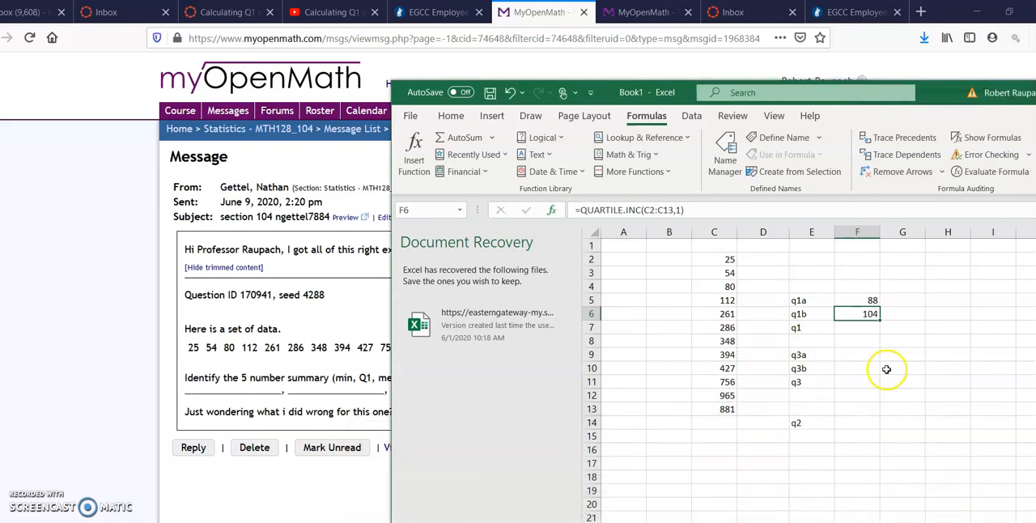
Calculate q1 in F7 with the AVERAGE function over the two quartile results in F5:F6.
{"action": "left_click", "coordinate": [859, 329]}
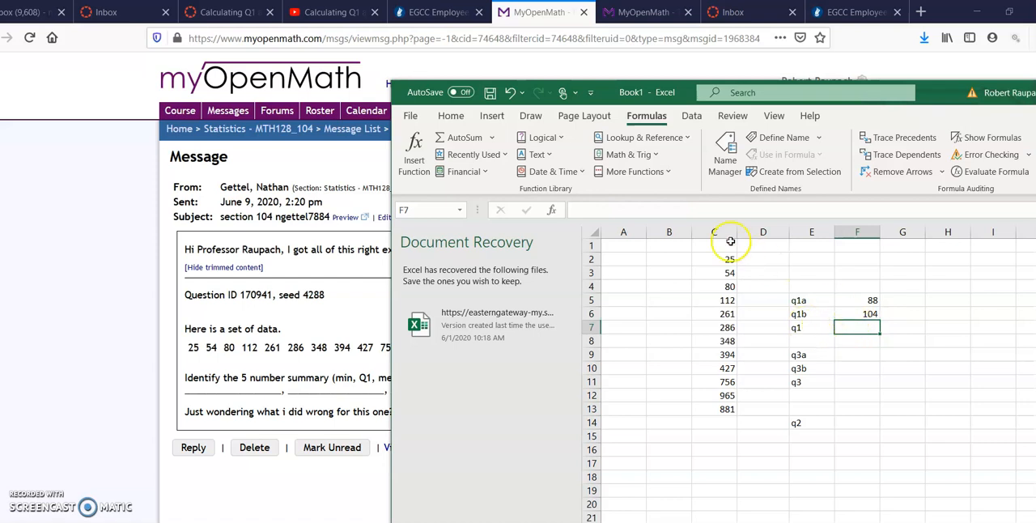
{"action": "left_click", "coordinate": [648, 172]}
{"action": "left_click", "coordinate": [647, 191]}
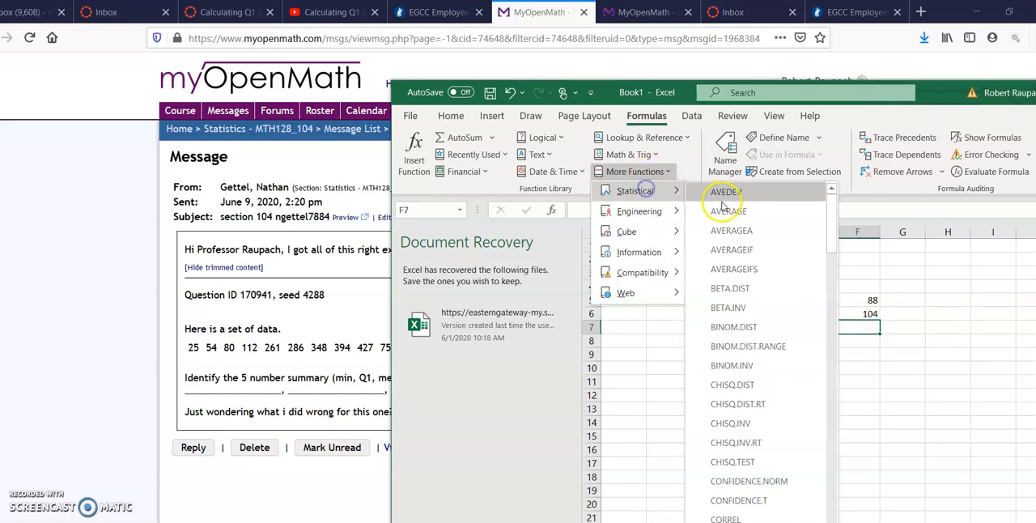
{"action": "left_click", "coordinate": [725, 214]}
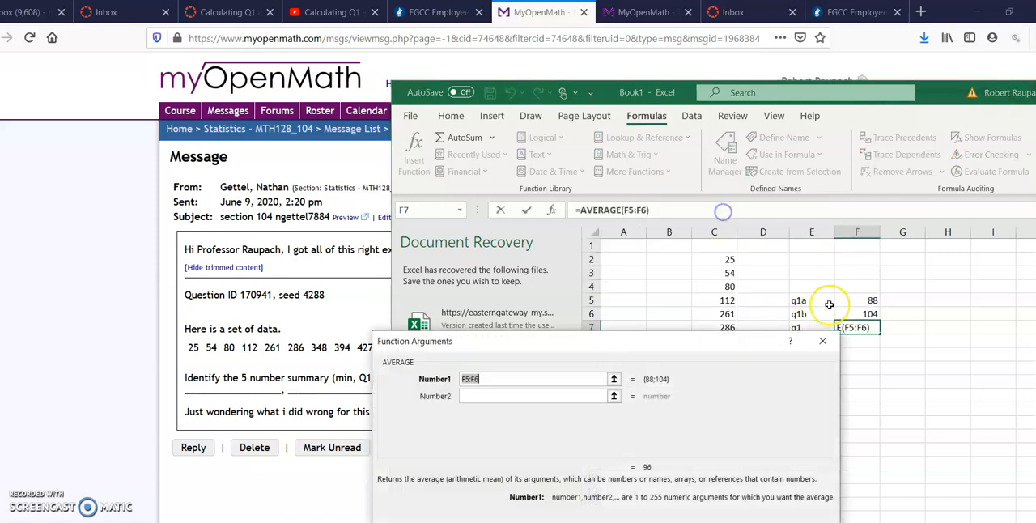
{"action": "left_click_drag", "start_coordinate": [863, 301], "coordinate": [851, 313]}
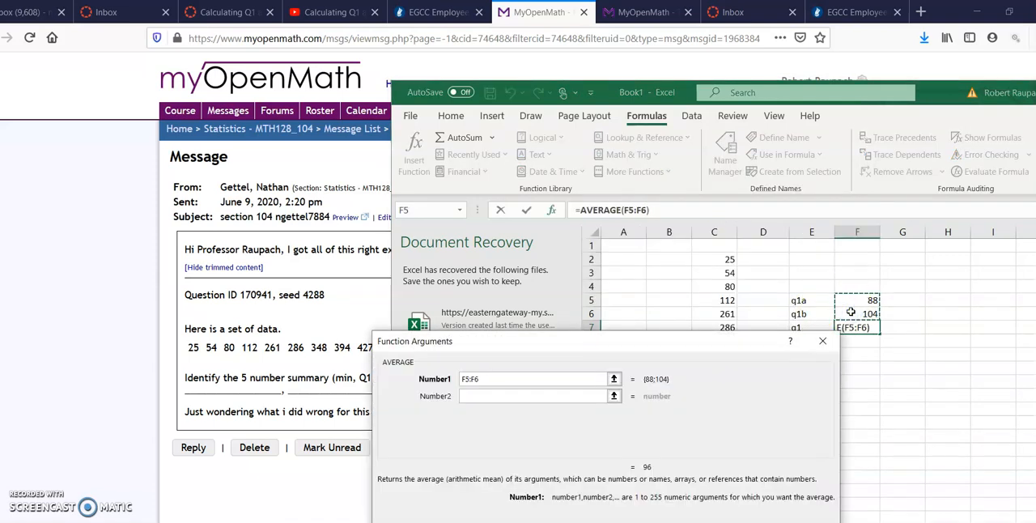
{"action": "key", "text": "Return"}
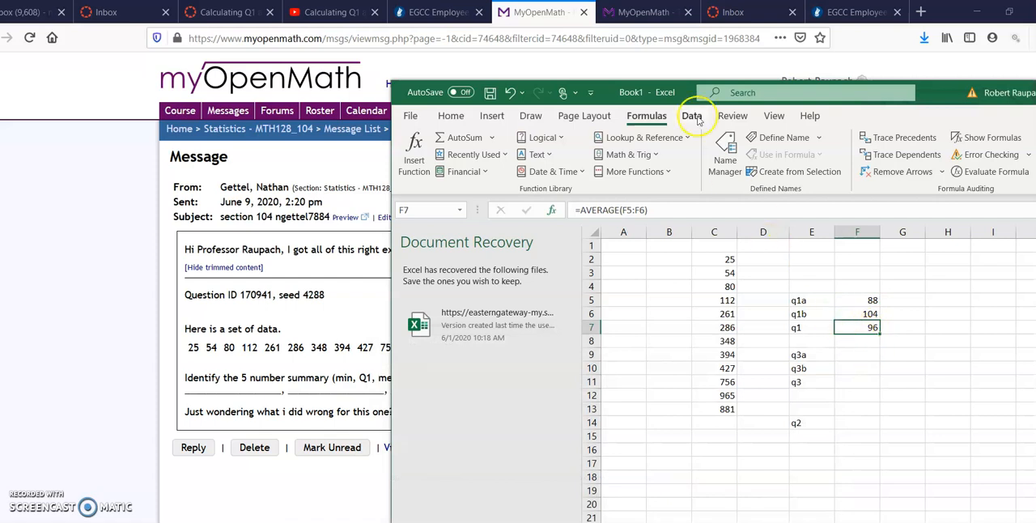
Check the Q1 result against the answer on the MyOpenMath question page and return to the student's message.
{"action": "left_click", "coordinate": [650, 11]}
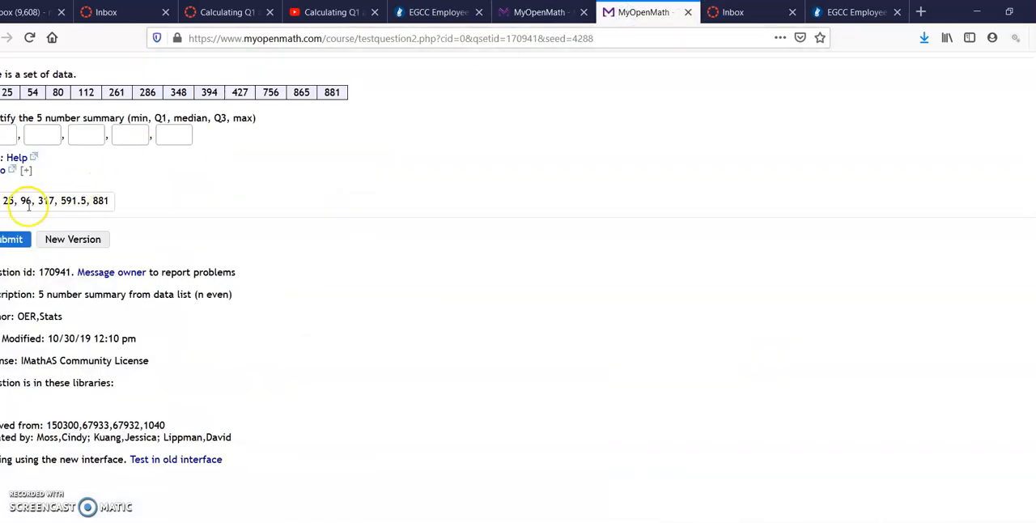
{"action": "left_click", "coordinate": [536, 15]}
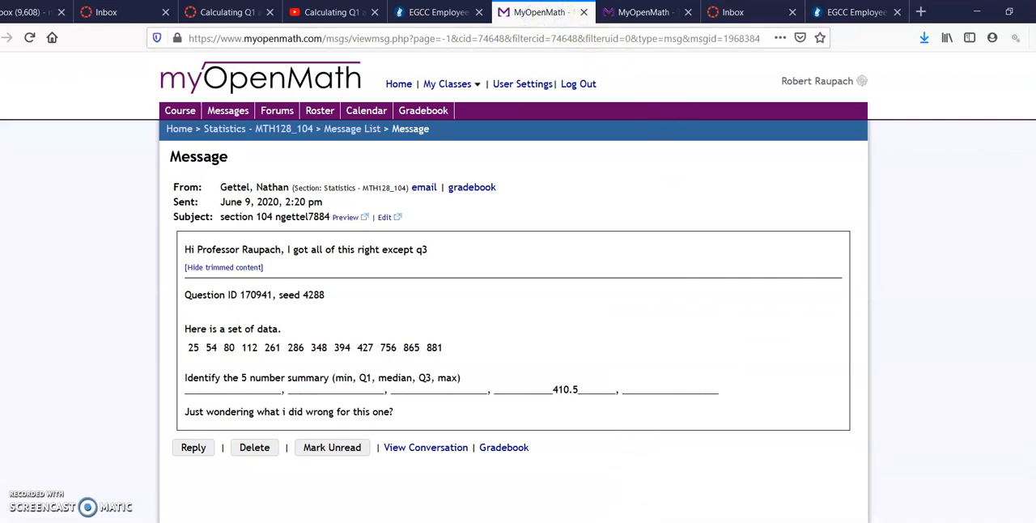
Switch to the Excel workbook and calculate the exclusive third quartile beside q3a in F9 using QUARTILE.EXC with array C2:C13 and quart 3.
{"action": "key", "text": "alt+Tab"}
{"action": "left_click", "coordinate": [844, 356]}
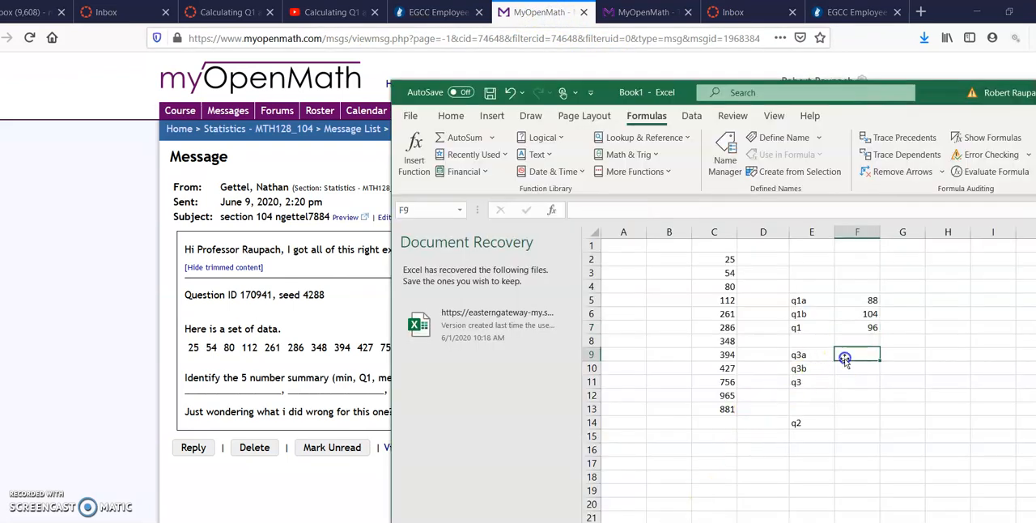
{"action": "left_click", "coordinate": [640, 172]}
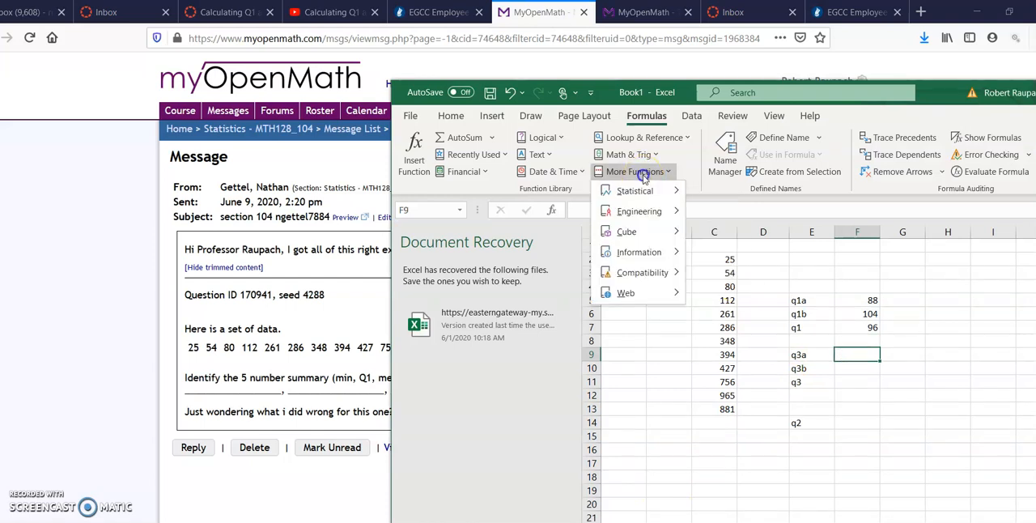
{"action": "mouse_move", "coordinate": [648, 191]}
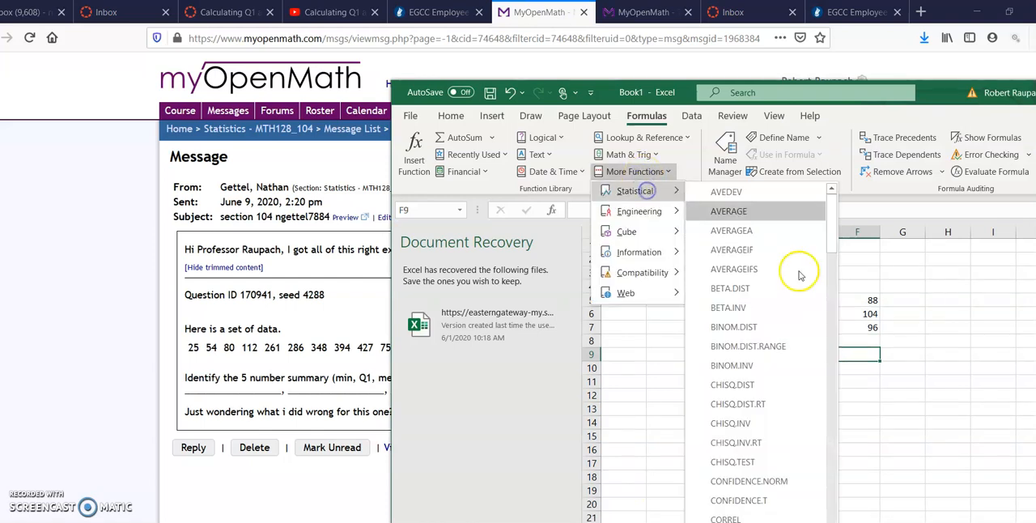
{"action": "left_click", "coordinate": [833, 502]}
{"action": "left_click", "coordinate": [836, 501]}
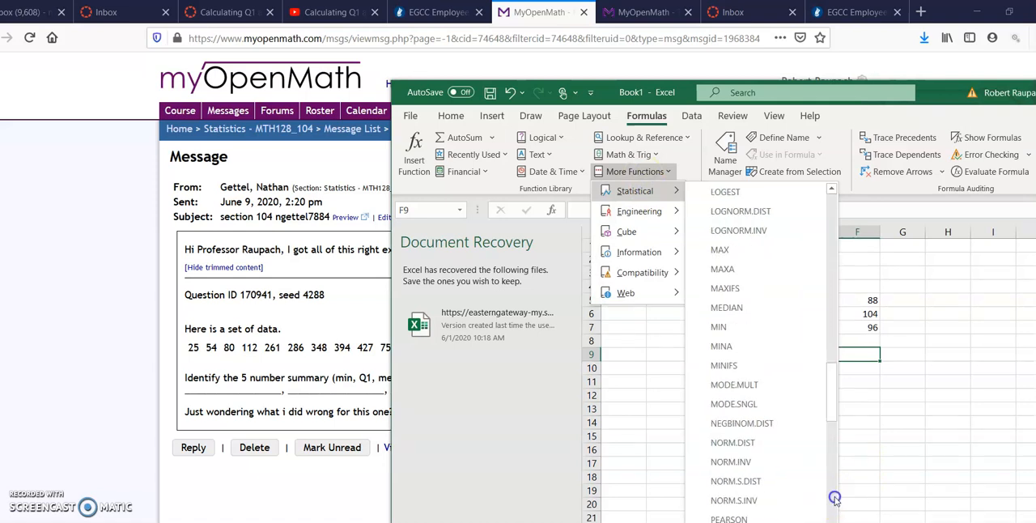
{"action": "left_click", "coordinate": [833, 502]}
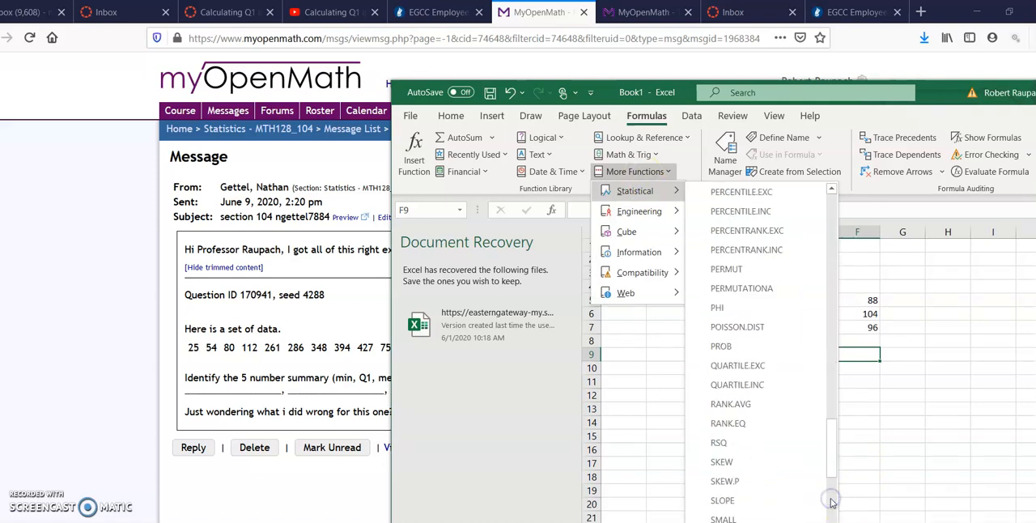
{"action": "left_click", "coordinate": [776, 370]}
{"action": "left_click_drag", "start_coordinate": [647, 370], "coordinate": [478, 397]}
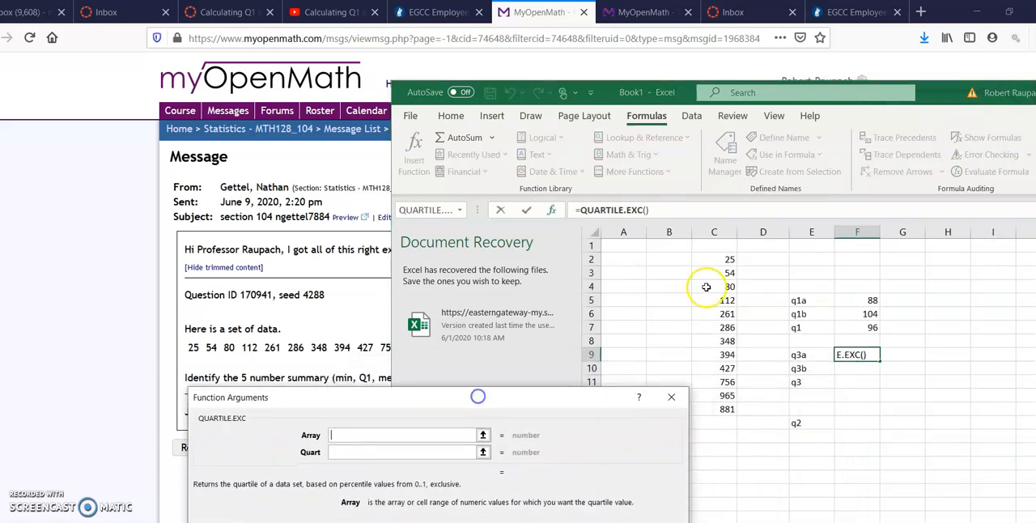
{"action": "left_click_drag", "start_coordinate": [727, 259], "coordinate": [717, 407]}
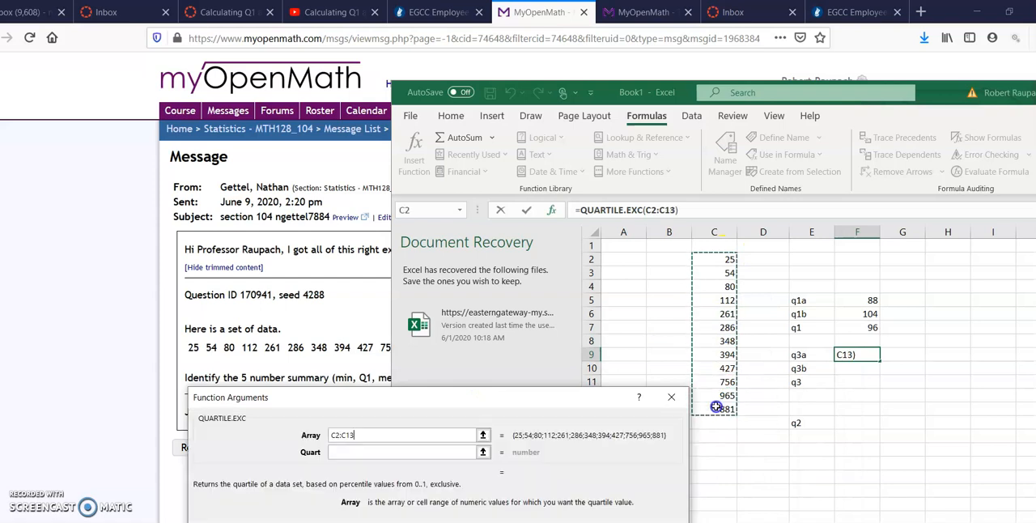
{"action": "left_click", "coordinate": [469, 450]}
{"action": "type", "text": "3"}
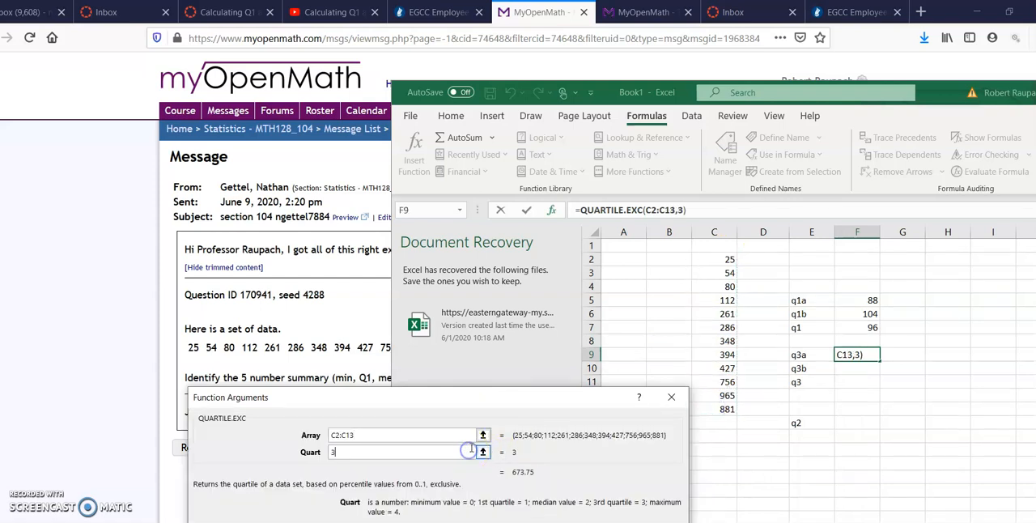
{"action": "key", "text": "Return"}
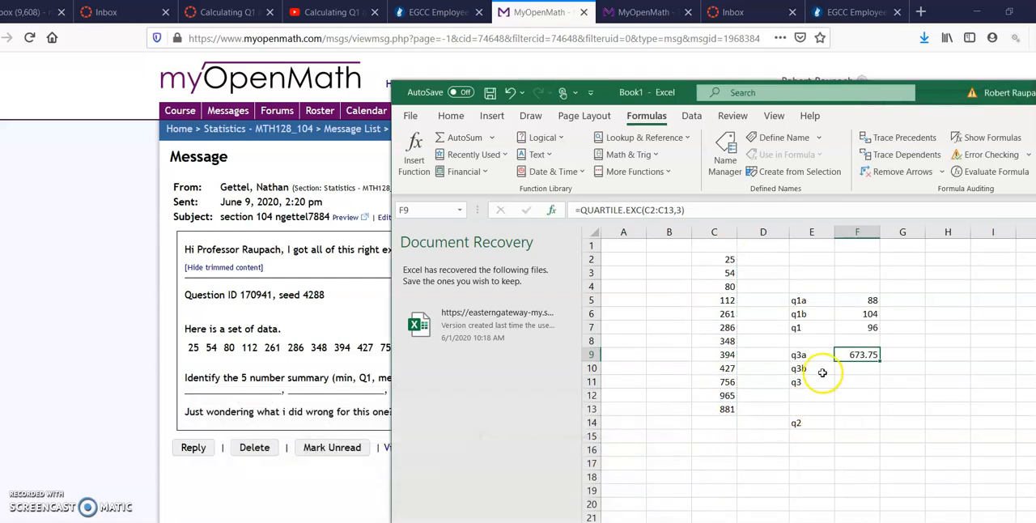
Calculate the inclusive third quartile beside q3b in F10 using QUARTILE.INC with array C2:C13 and quart 3.
{"action": "left_click", "coordinate": [857, 368]}
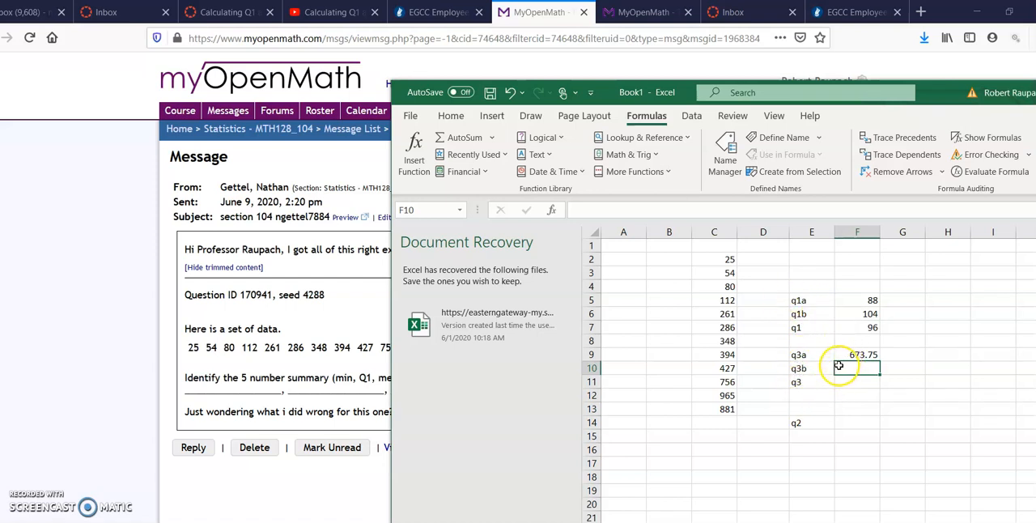
{"action": "left_click", "coordinate": [635, 173]}
{"action": "mouse_move", "coordinate": [635, 191]}
{"action": "left_click", "coordinate": [832, 447]}
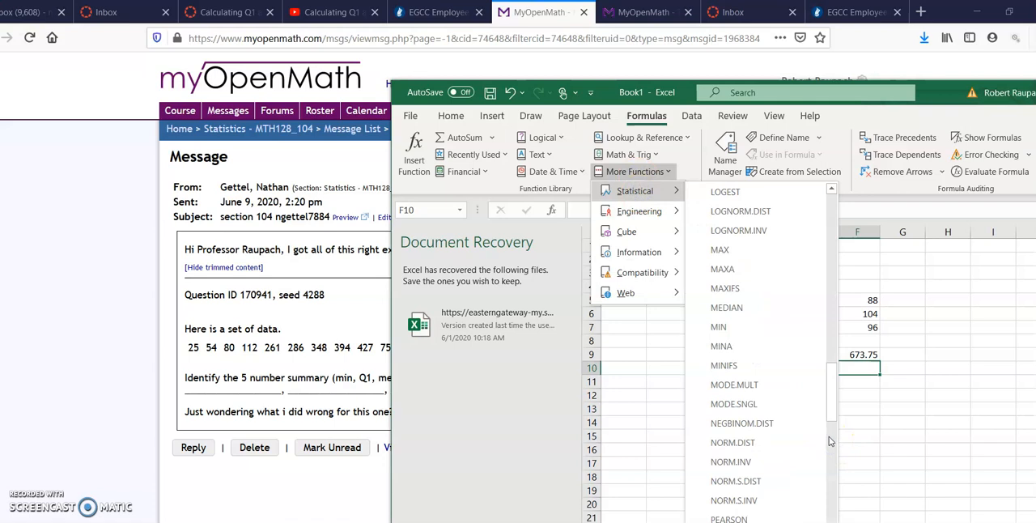
{"action": "left_click", "coordinate": [832, 454]}
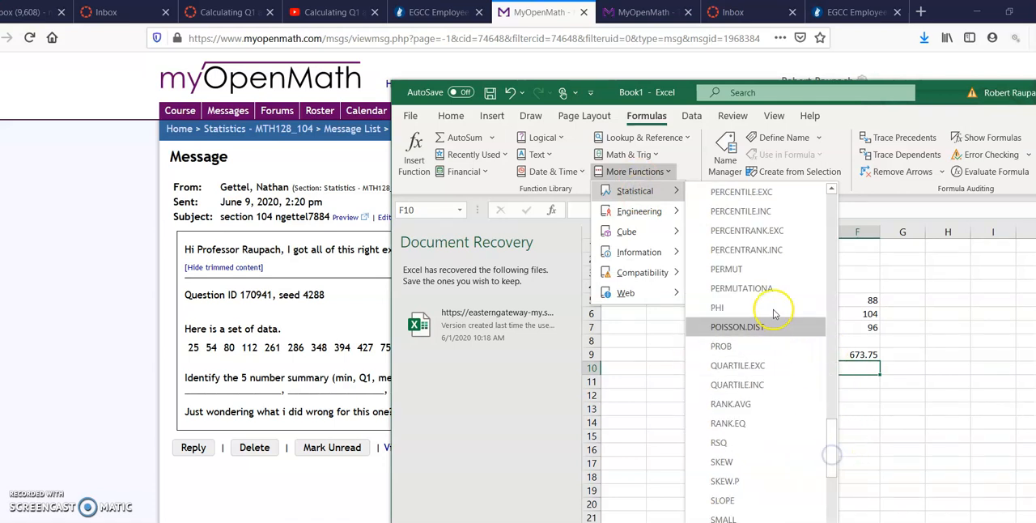
{"action": "left_click", "coordinate": [762, 387]}
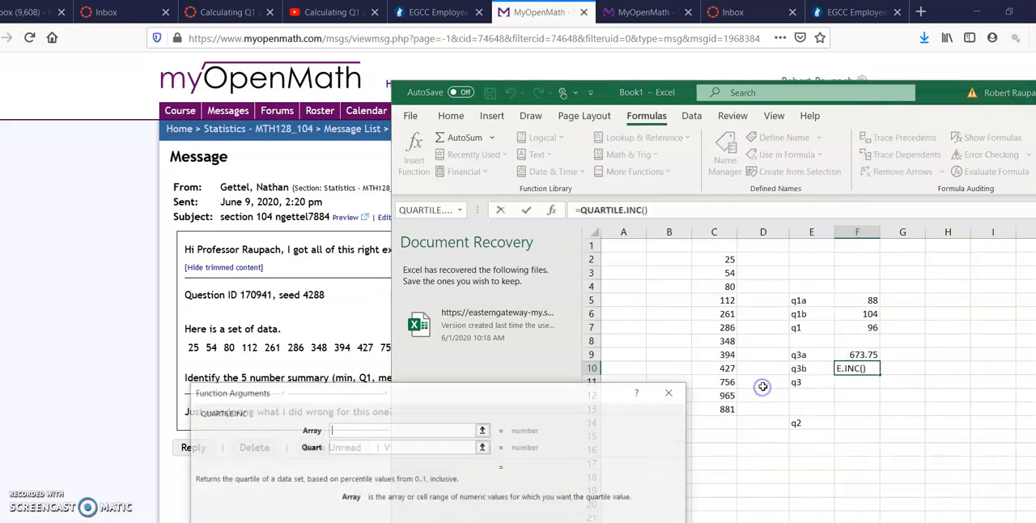
{"action": "left_click_drag", "start_coordinate": [727, 260], "coordinate": [717, 409]}
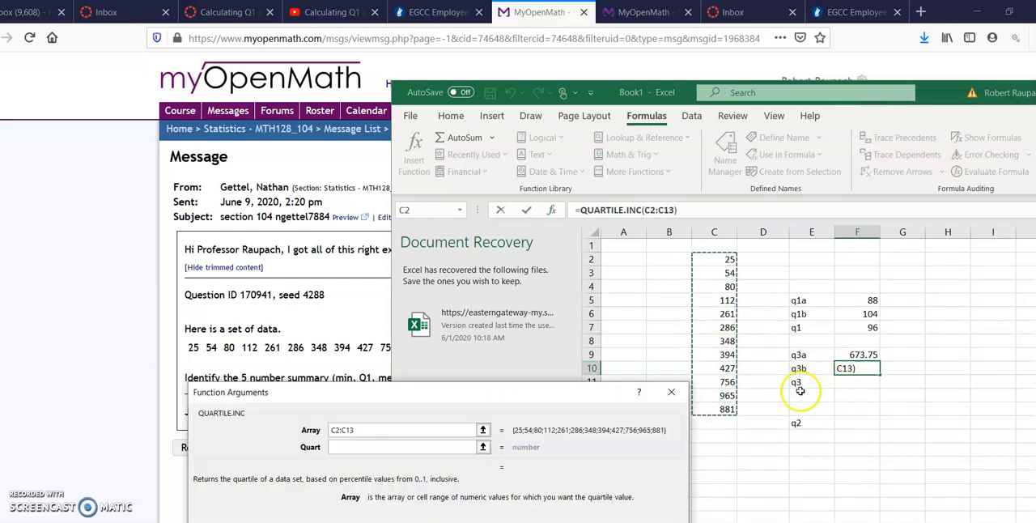
{"action": "left_click", "coordinate": [443, 450]}
{"action": "type", "text": "3"}
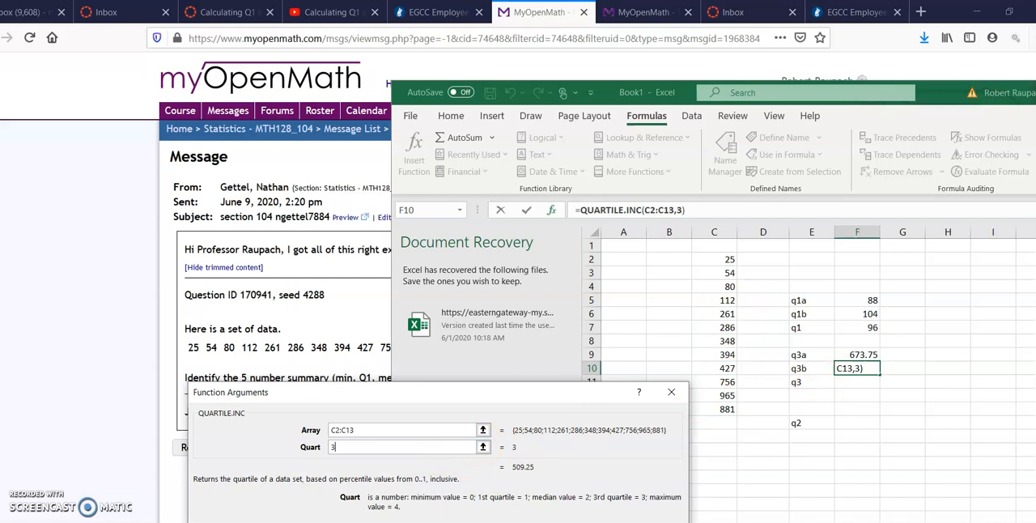
{"action": "key", "text": "Return"}
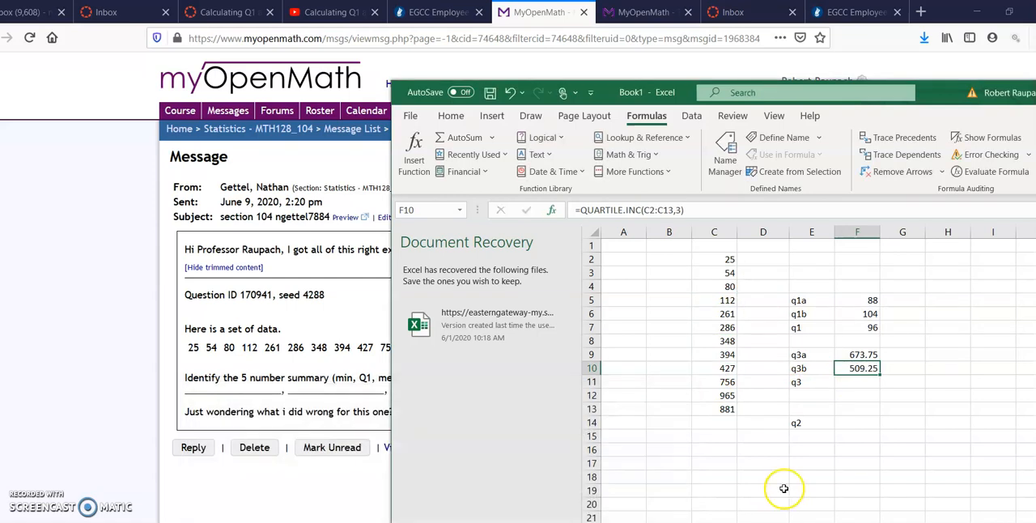
Calculate q3 in F11 with the AVERAGE function over the two third-quartile results in F9:F10.
{"action": "left_click", "coordinate": [855, 383]}
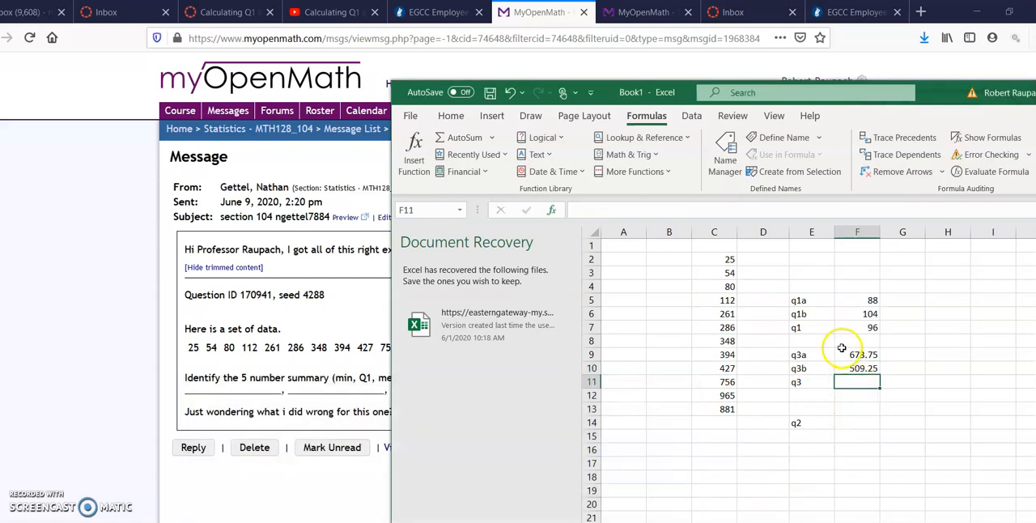
{"action": "left_click", "coordinate": [634, 172]}
{"action": "mouse_move", "coordinate": [636, 189]}
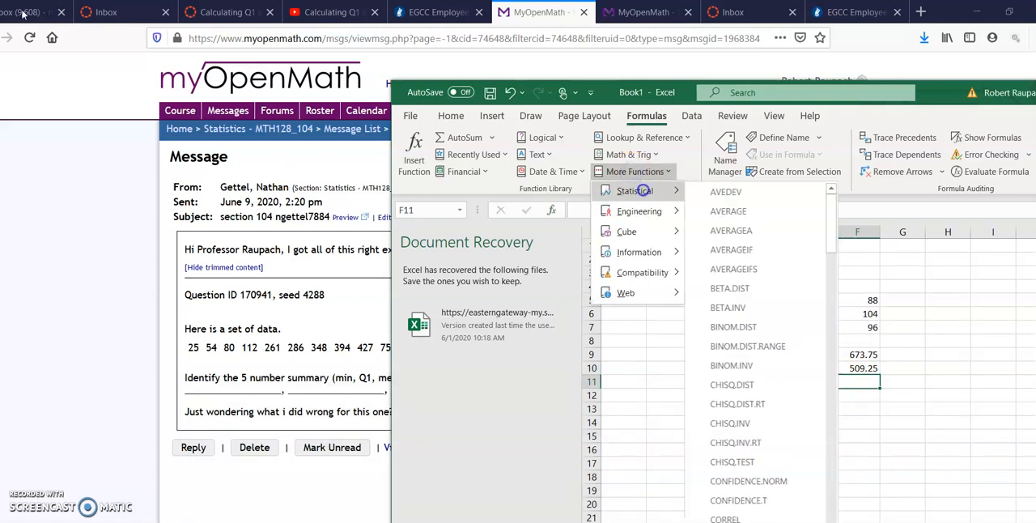
{"action": "left_click", "coordinate": [735, 210]}
{"action": "left_click_drag", "start_coordinate": [843, 355], "coordinate": [851, 367]}
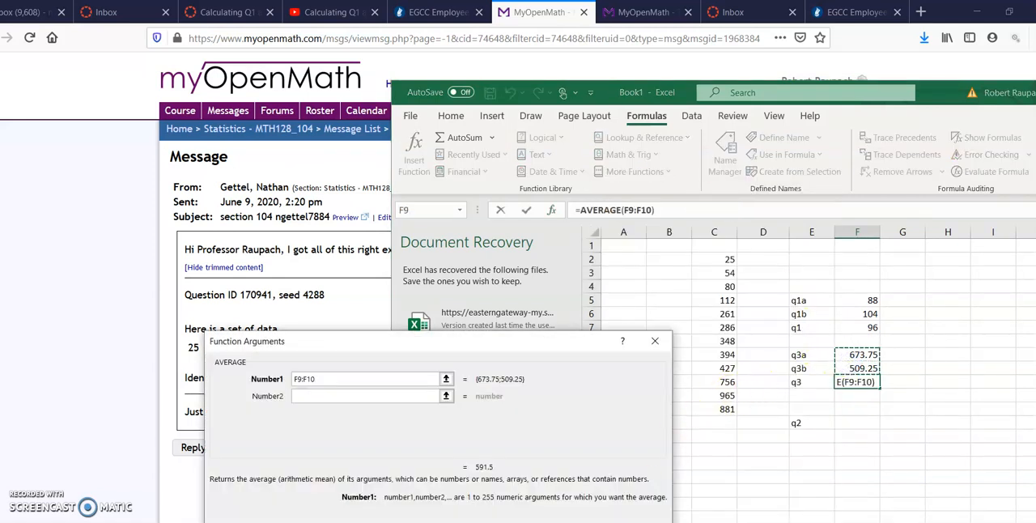
{"action": "key", "text": "Return"}
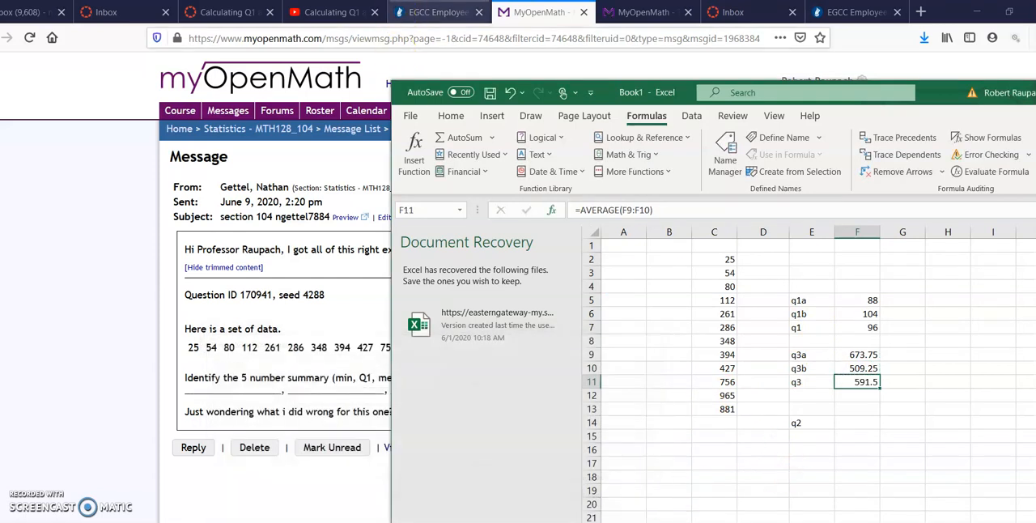
Check the Q3 result against the answer on the MyOpenMath question page, and return to Excel at F14 beside q2.
{"action": "left_click", "coordinate": [624, 20]}
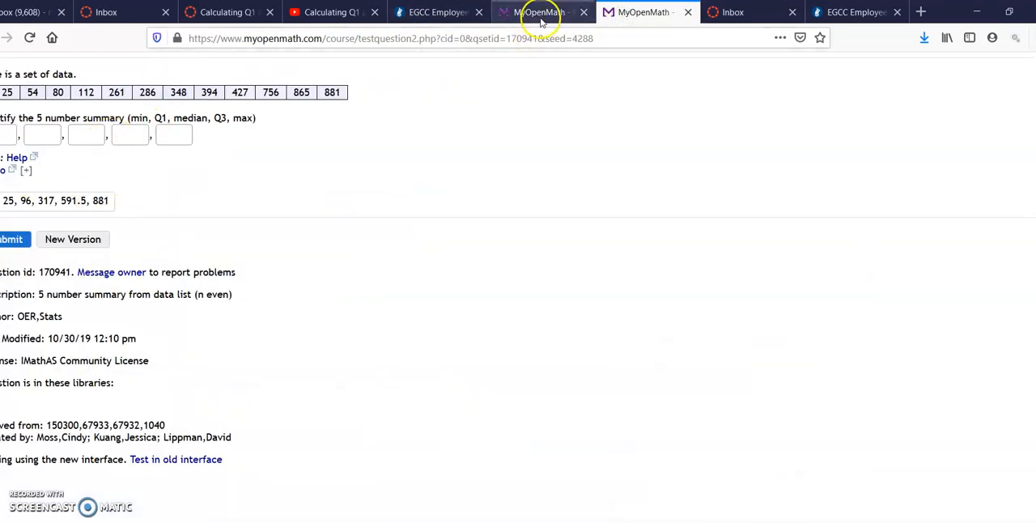
{"action": "left_click", "coordinate": [530, 12]}
{"action": "key", "text": "alt+Tab"}
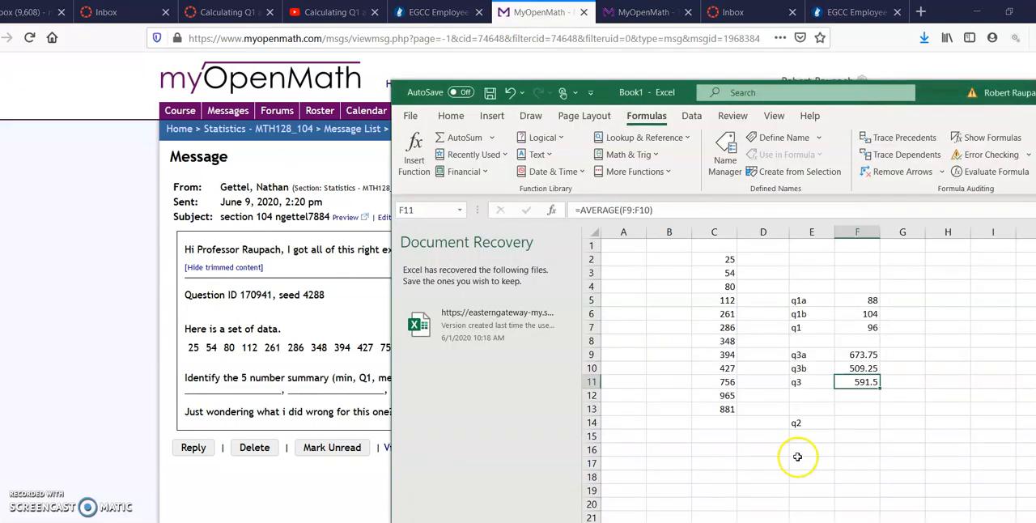
{"action": "left_click", "coordinate": [863, 425]}
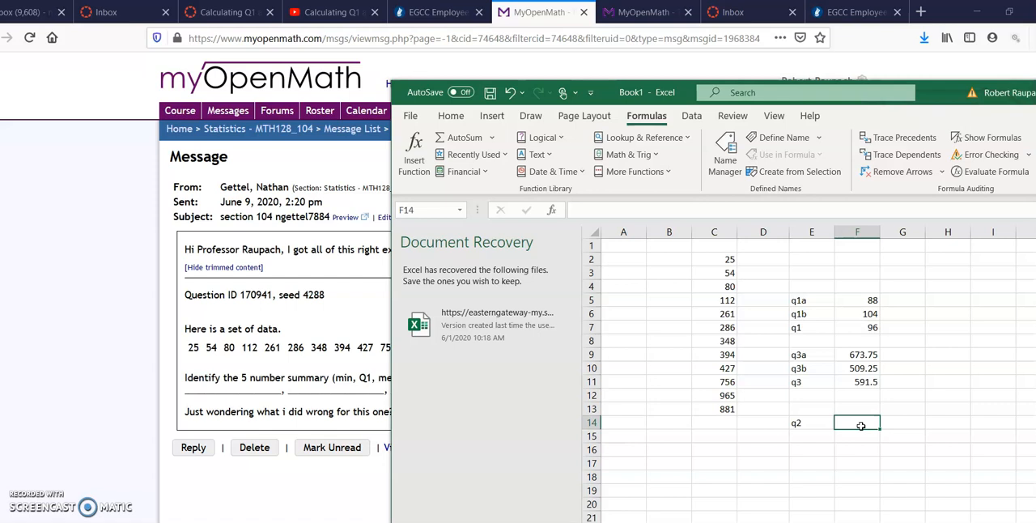
{"action": "left_click", "coordinate": [623, 173]}
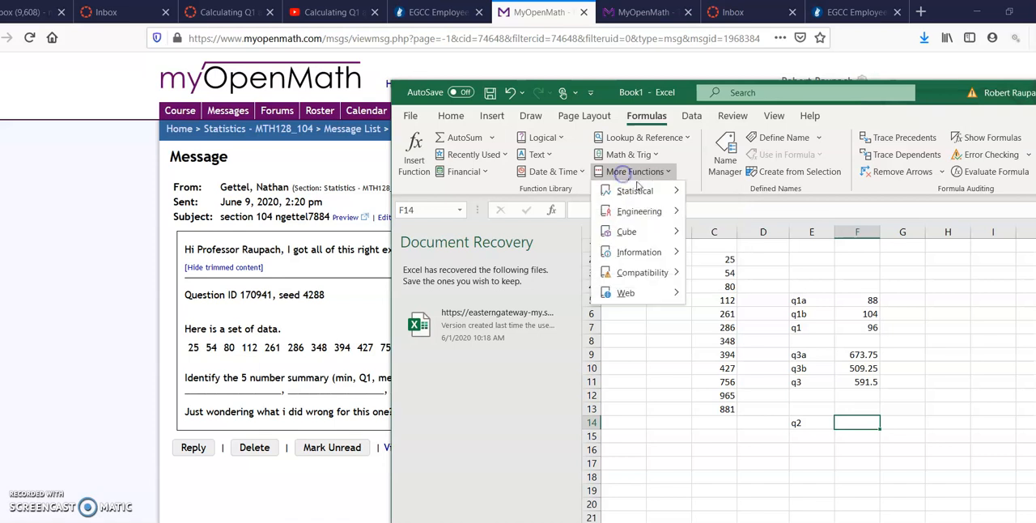
{"action": "mouse_move", "coordinate": [640, 192]}
{"action": "scroll", "coordinate": [818, 422], "scroll_direction": "down", "scroll_amount": 12}
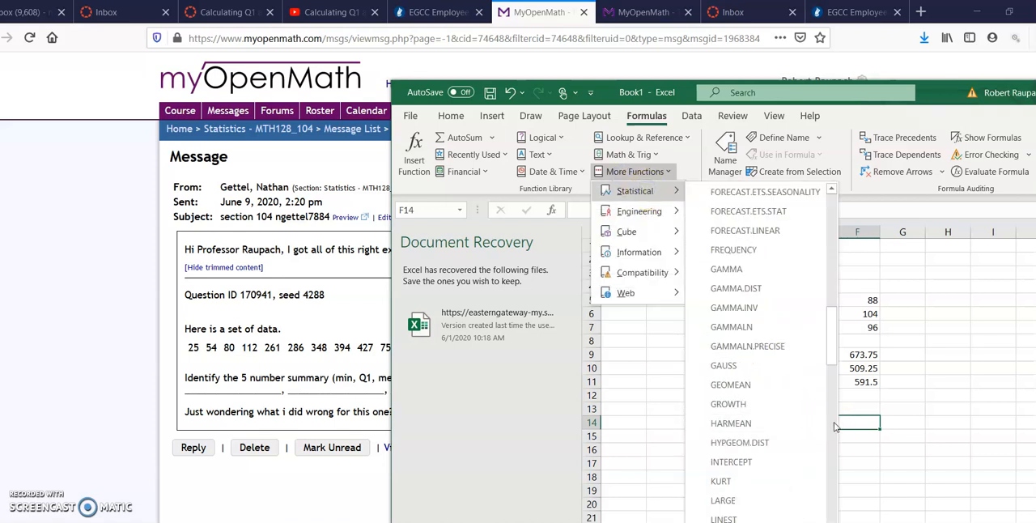
{"action": "scroll", "coordinate": [834, 425], "scroll_direction": "down", "scroll_amount": 6}
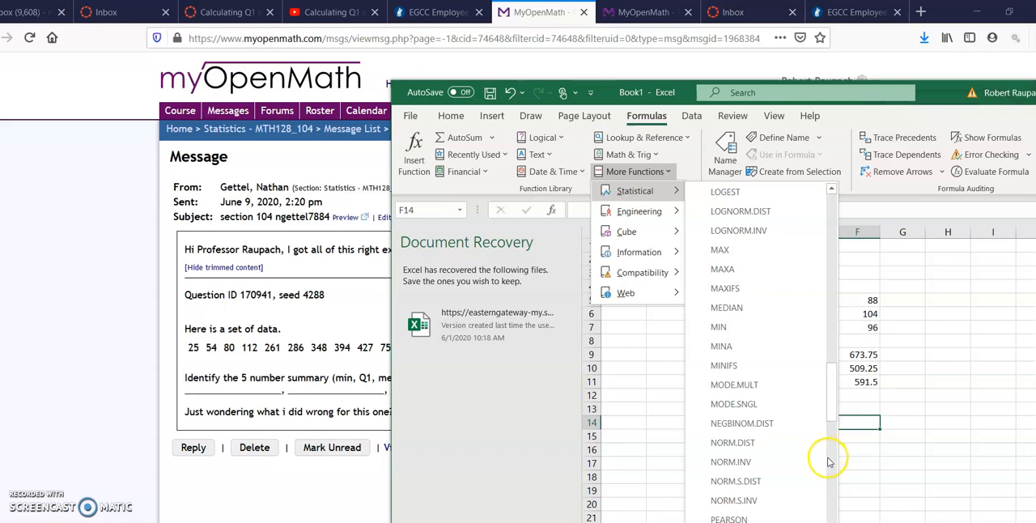
{"action": "scroll", "coordinate": [828, 460], "scroll_direction": "down", "scroll_amount": 6}
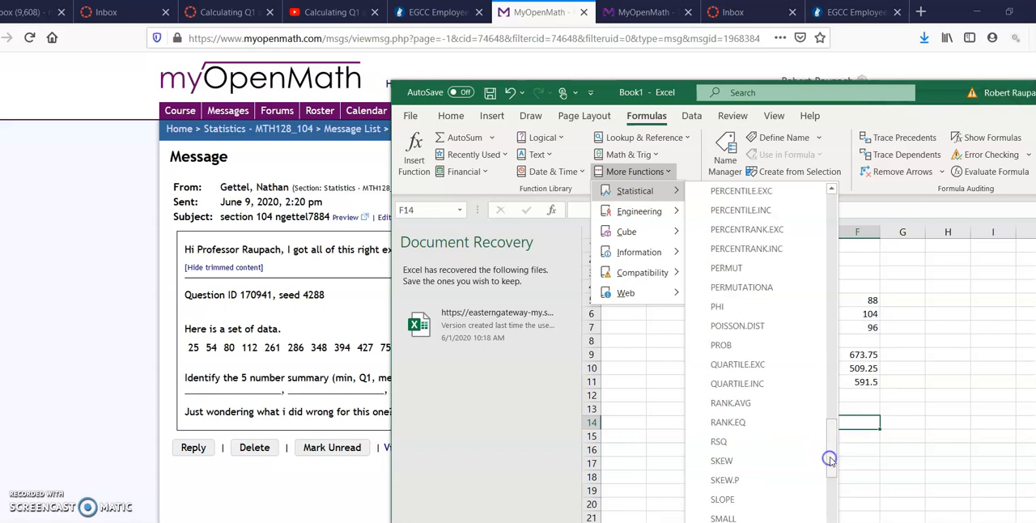
{"action": "left_click", "coordinate": [756, 369]}
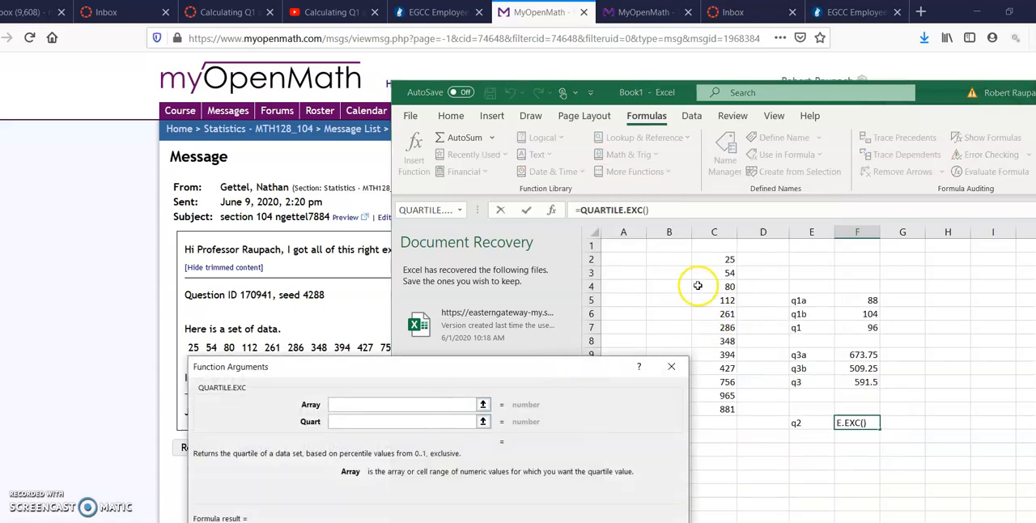
{"action": "left_click_drag", "start_coordinate": [727, 260], "coordinate": [733, 404]}
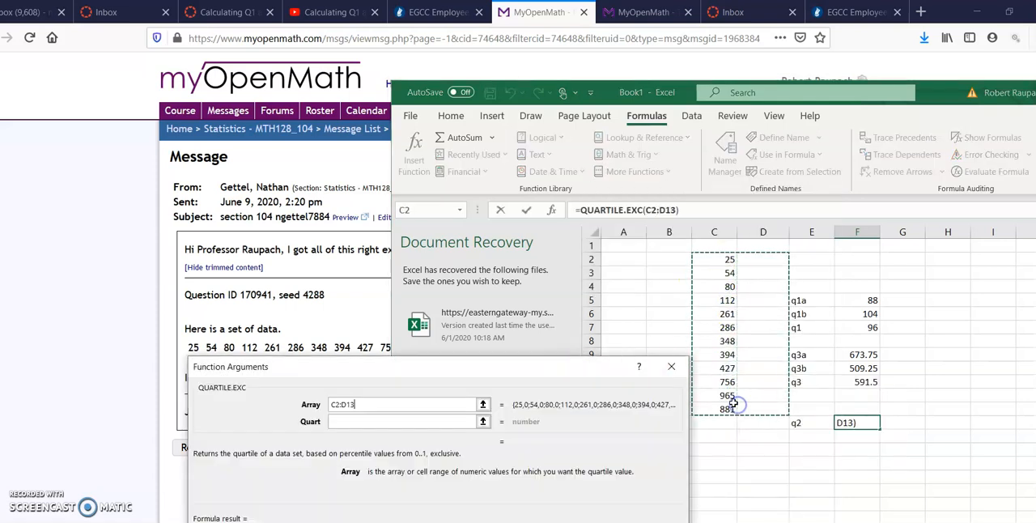
{"action": "key", "text": "Escape"}
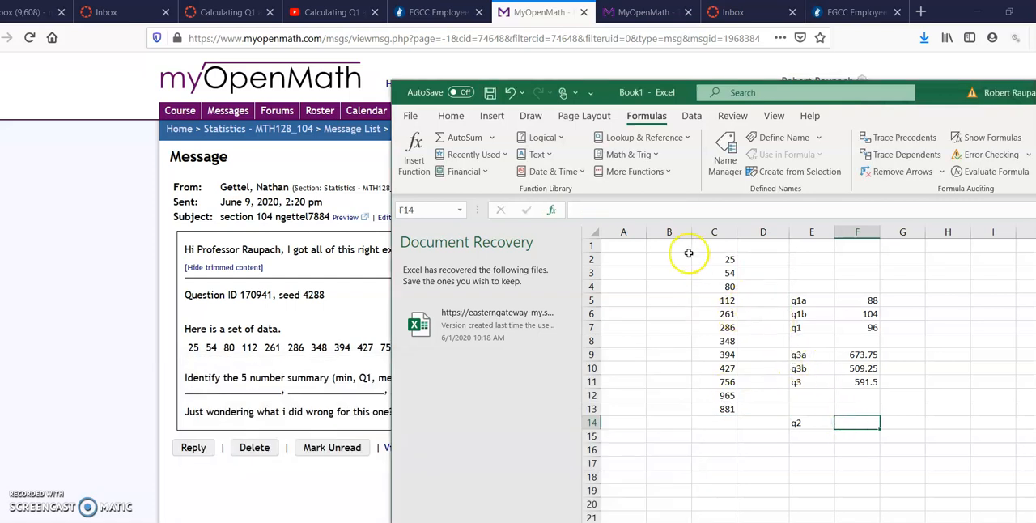
Calculate the median beside q2 in F14 using QUARTILE.EXC with array C2:C13 and quart 2.
{"action": "left_click", "coordinate": [652, 172]}
{"action": "left_click", "coordinate": [654, 190]}
{"action": "left_click", "coordinate": [832, 411]}
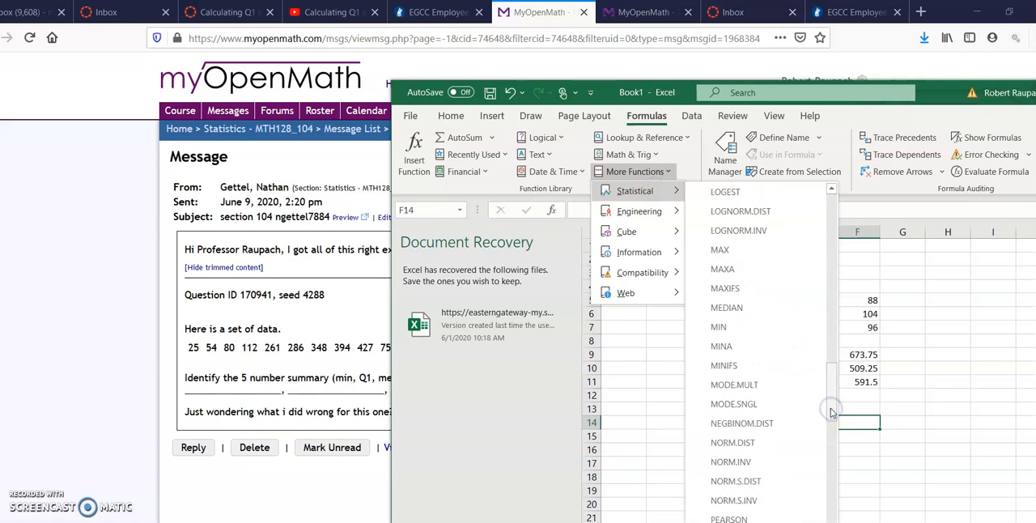
{"action": "left_click", "coordinate": [831, 421]}
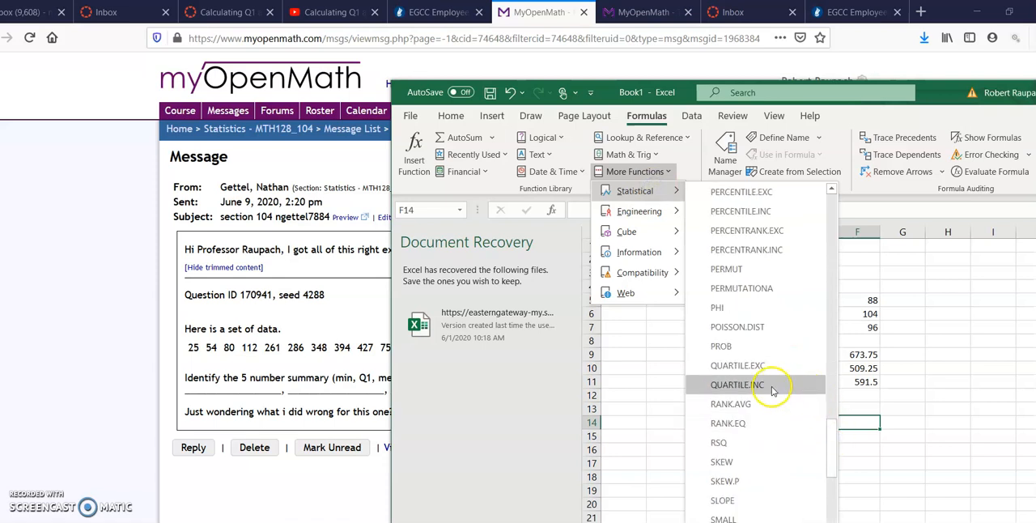
{"action": "left_click", "coordinate": [761, 368]}
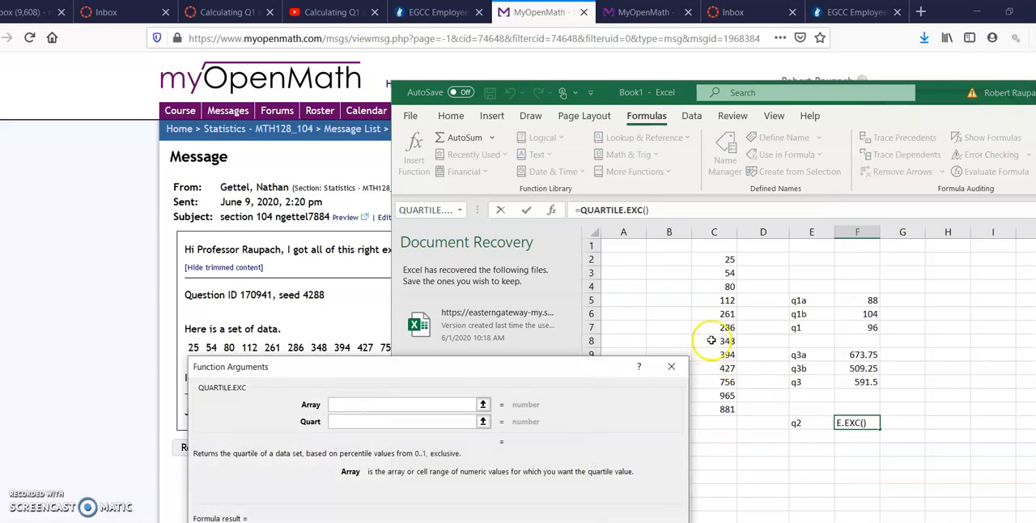
{"action": "left_click_drag", "start_coordinate": [718, 257], "coordinate": [715, 410]}
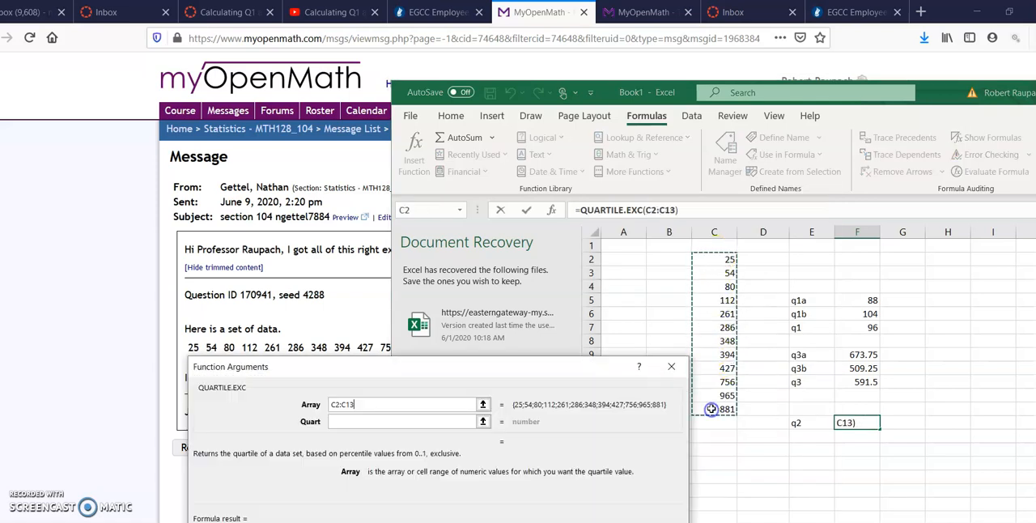
{"action": "left_click", "coordinate": [428, 420]}
{"action": "type", "text": "2"}
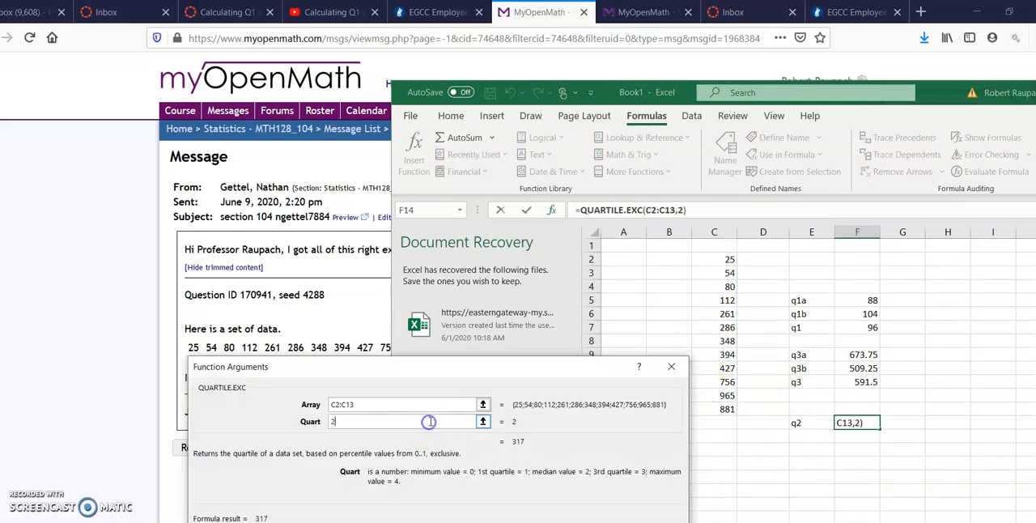
{"action": "key", "text": "Return"}
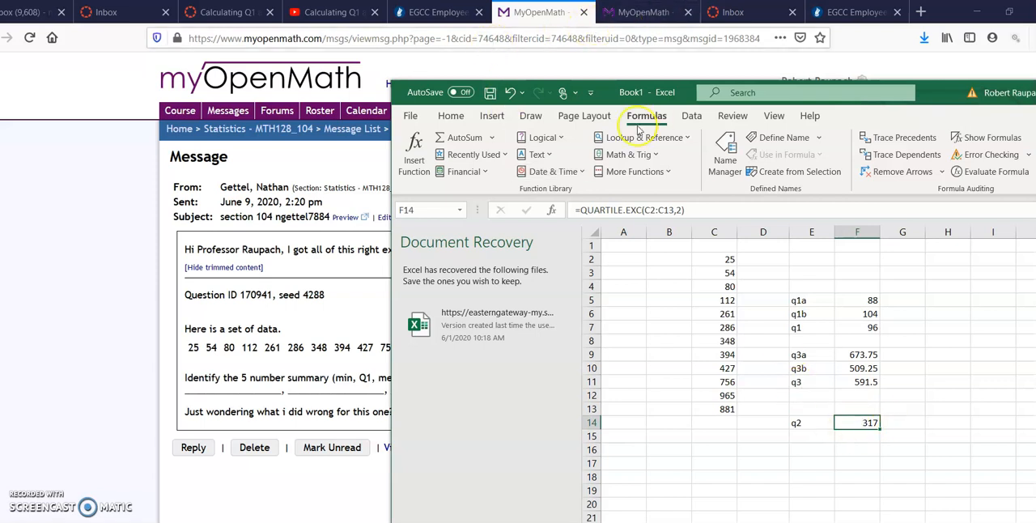
Check the median against the answer on the MyOpenMath question page, and return to the Excel workbook.
{"action": "left_click", "coordinate": [629, 12]}
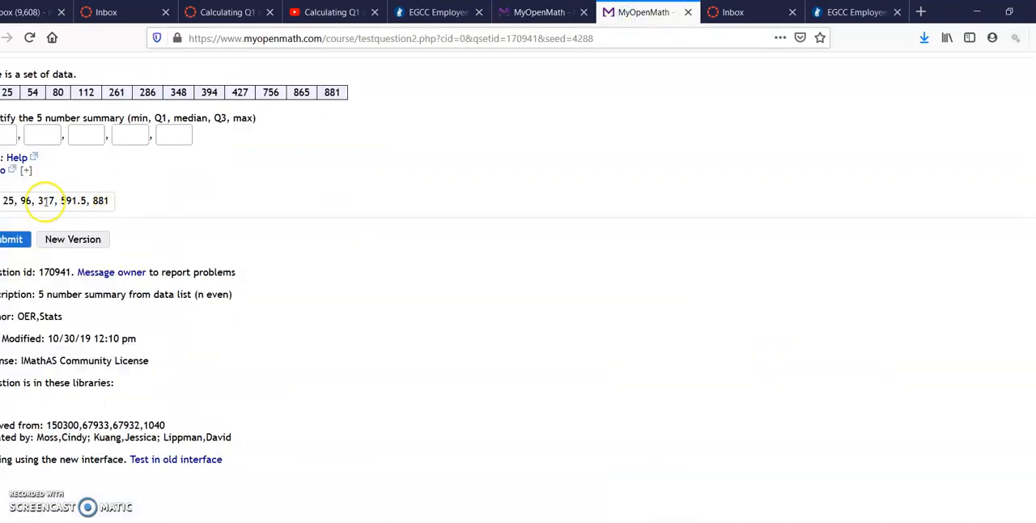
{"action": "left_click", "coordinate": [530, 12]}
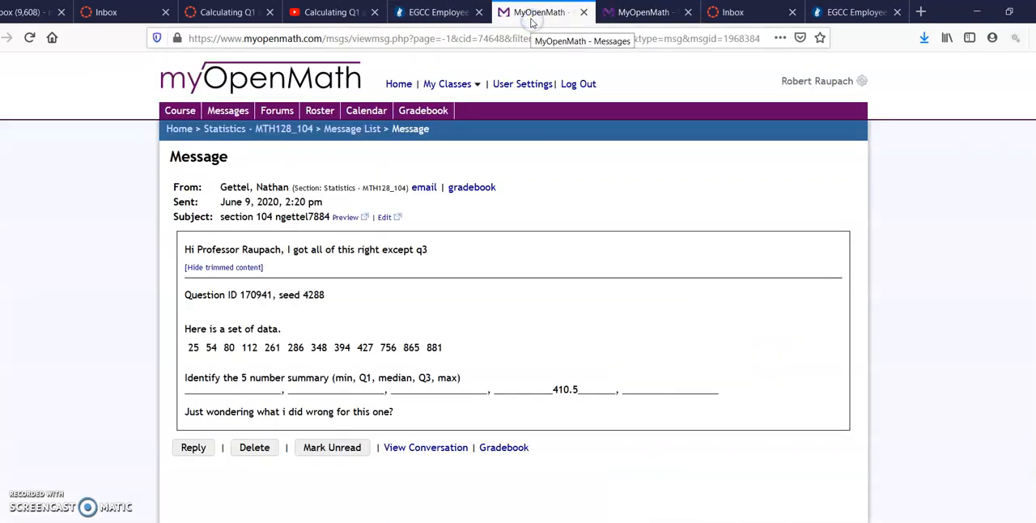
{"action": "key", "text": "alt+Tab"}
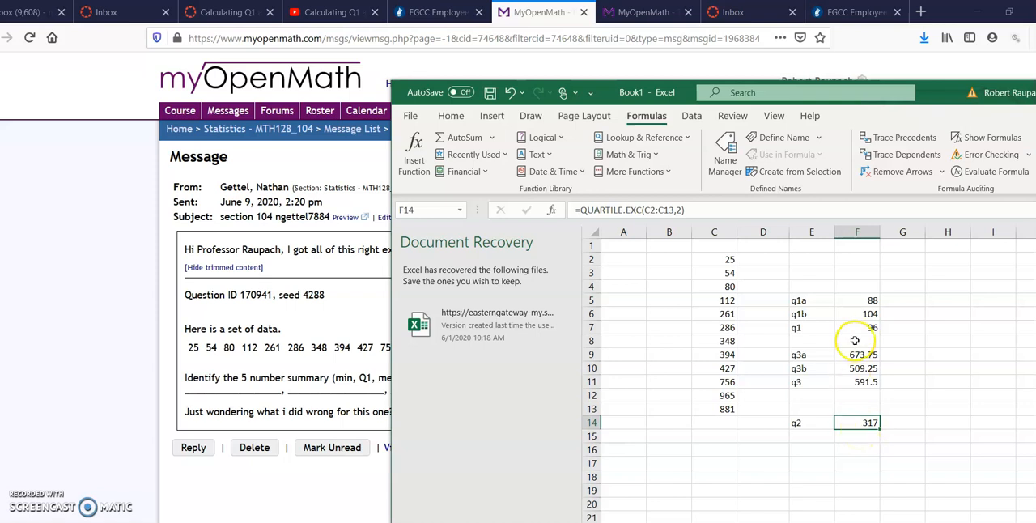
Review the minimum, Q1, median, Q3 and maximum cells in the sheet, and compare them with the answer on the MyOpenMath question page.
{"action": "left_click", "coordinate": [723, 259]}
{"action": "left_click", "coordinate": [868, 328]}
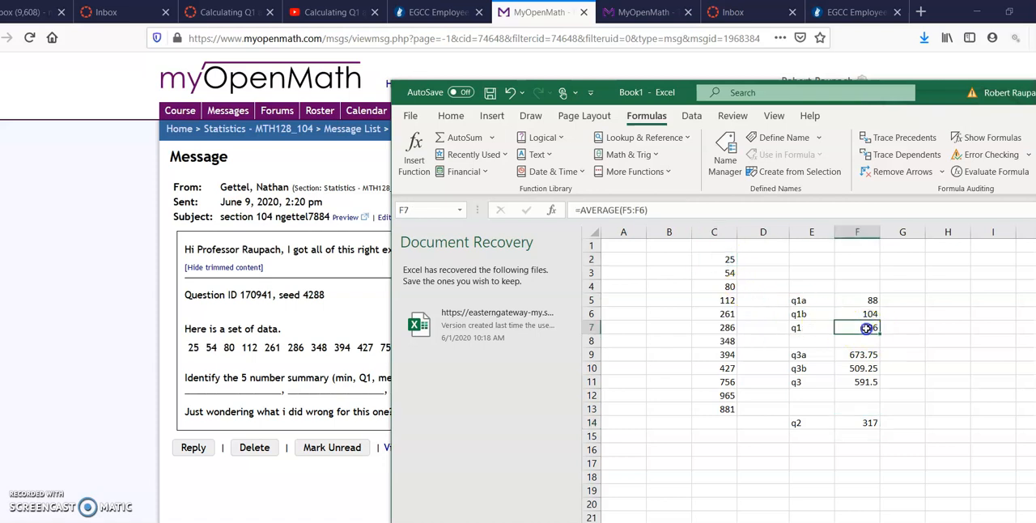
{"action": "left_click", "coordinate": [864, 421]}
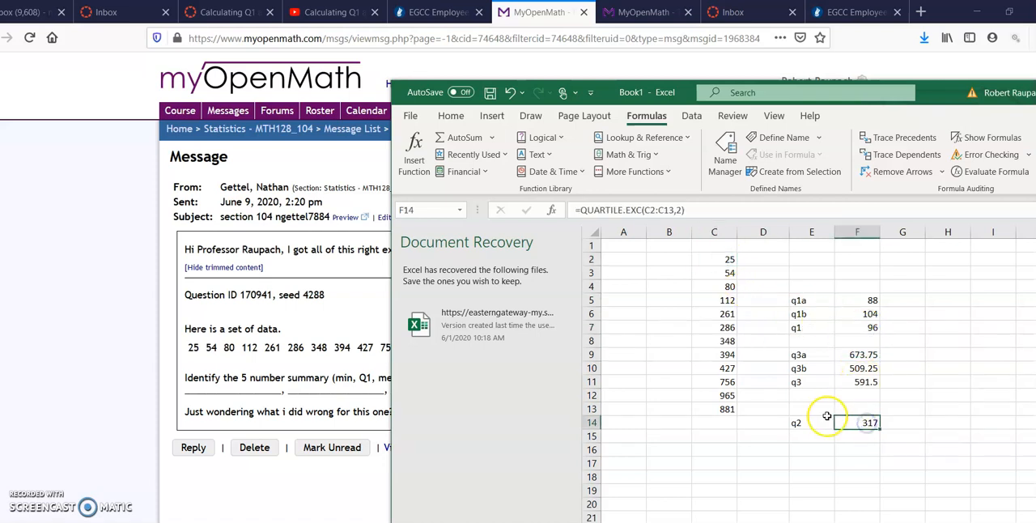
{"action": "left_click", "coordinate": [863, 384]}
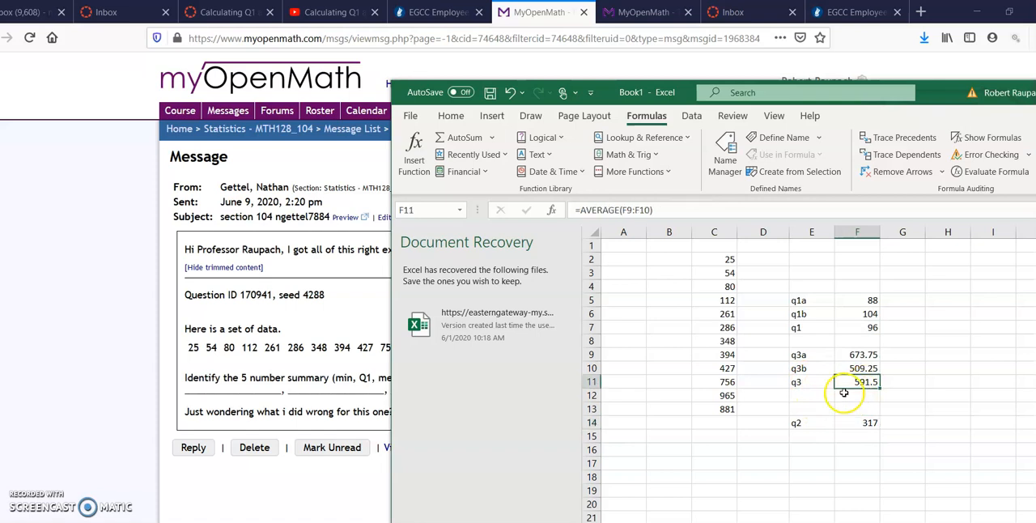
{"action": "left_click", "coordinate": [721, 412]}
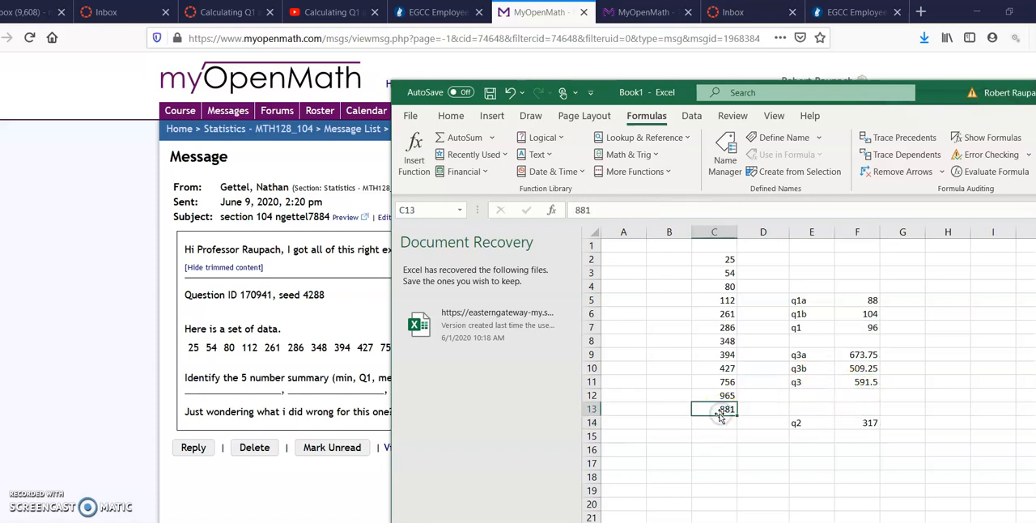
{"action": "left_click", "coordinate": [643, 12]}
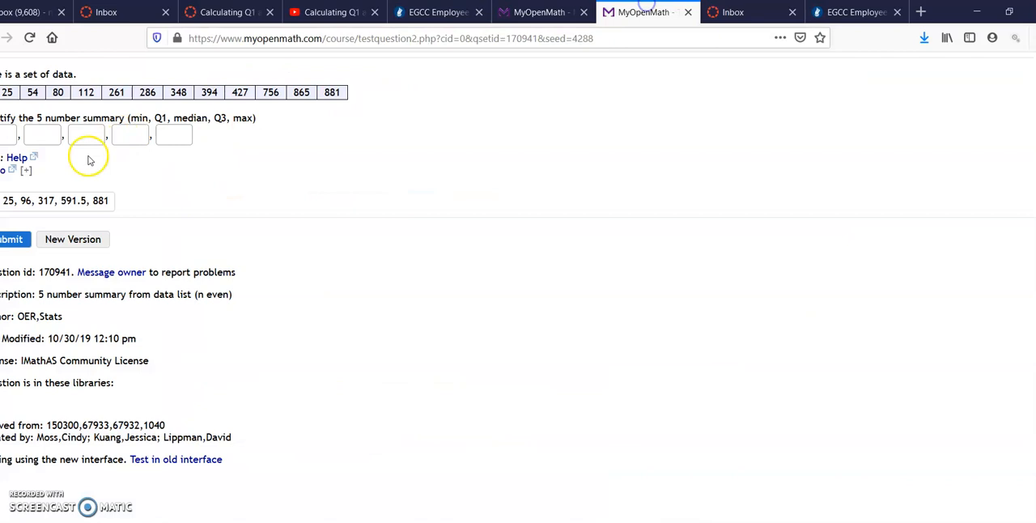